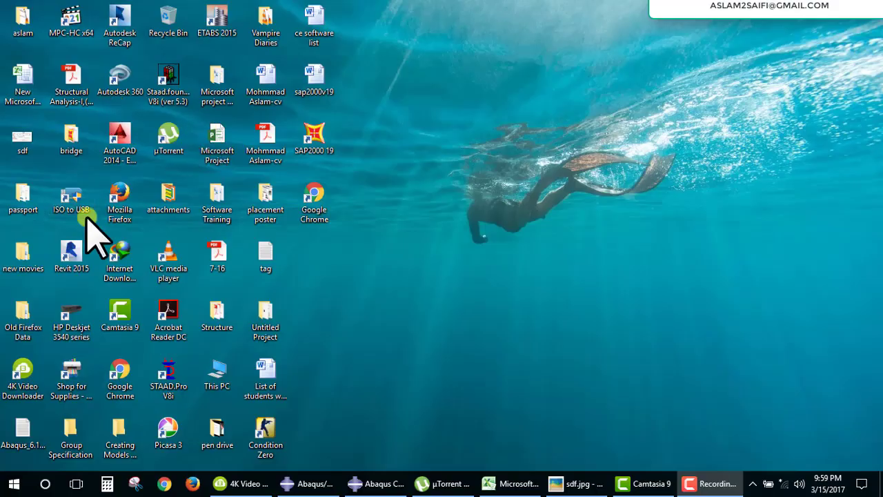
- Bring up the sdf.jpg picture of the simply supported 10 m beam with its 10 kN load
left_click(570, 483)
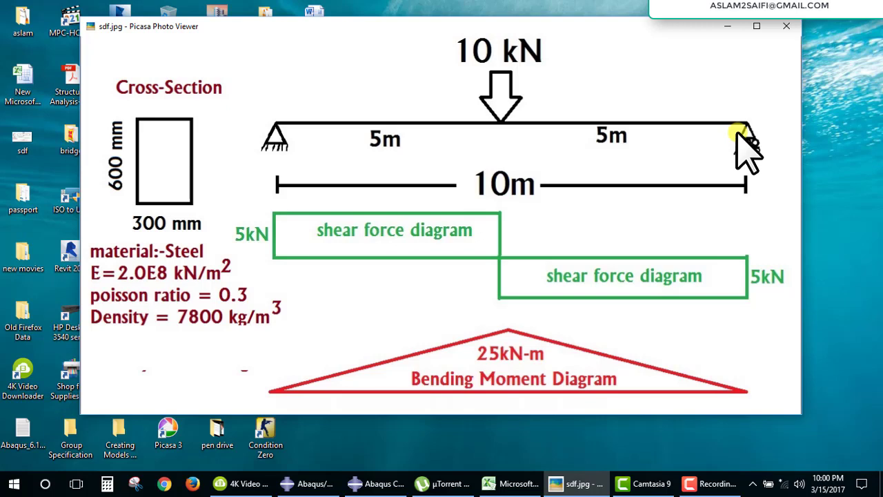
mouse_move(502, 376)
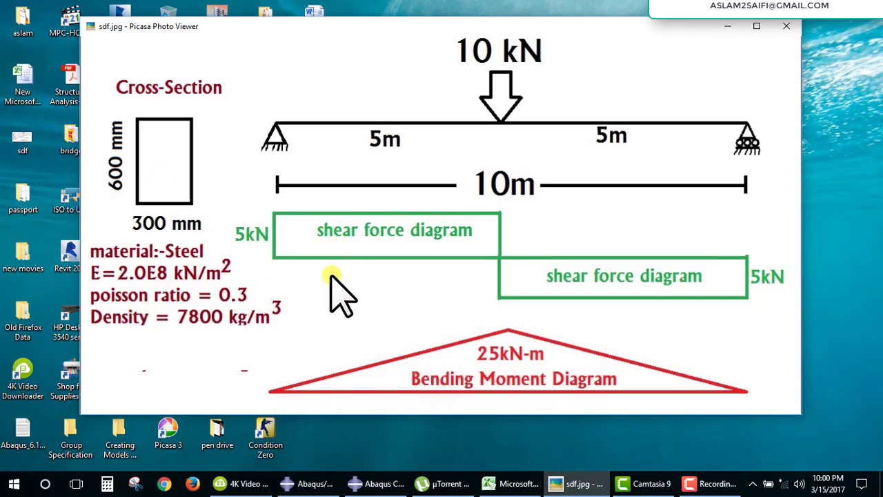
mouse_move(441, 387)
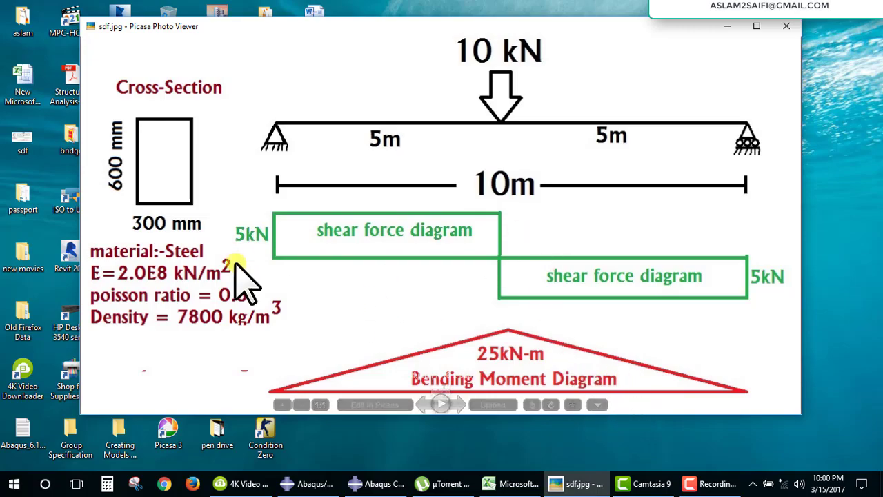
- Switch from the Picasa image to the Abaqus/CAE window with the empty Model-1
left_click(376, 483)
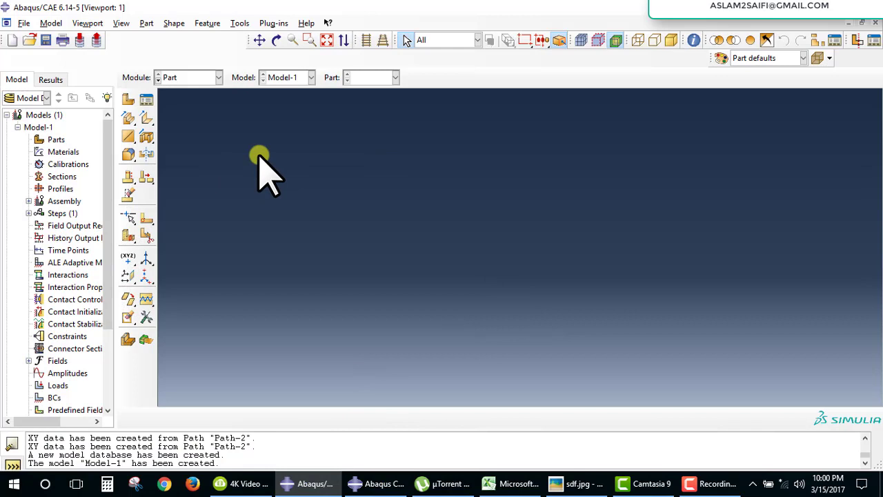
- Create a 2D planar deformable wire part named BEAM, approximate size 20, and open its sketch
double_click(56, 139)
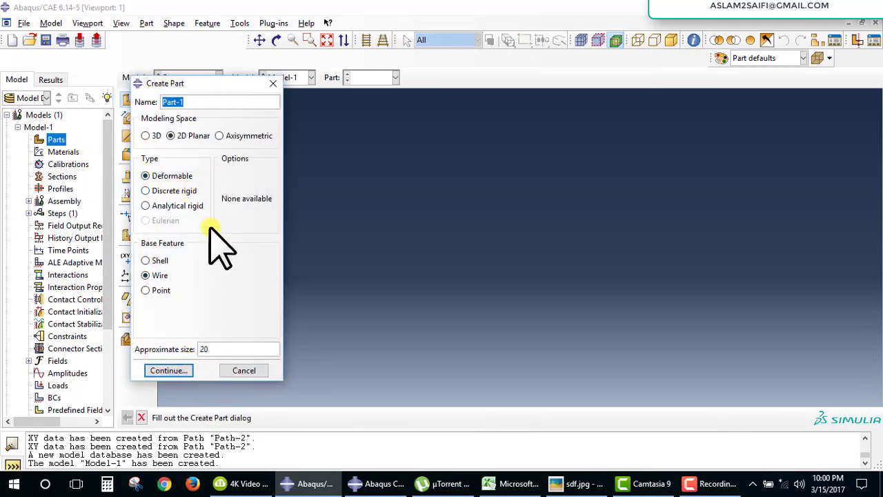
left_click_drag(192, 83, 250, 80)
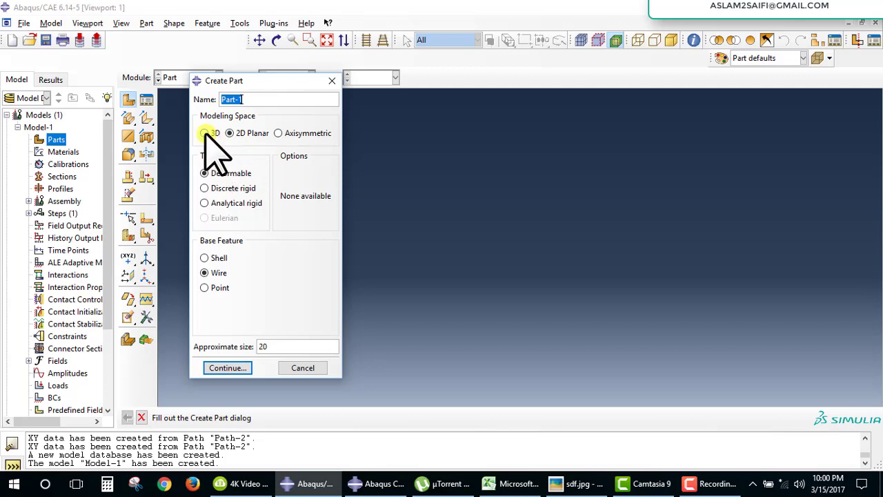
left_click(205, 133)
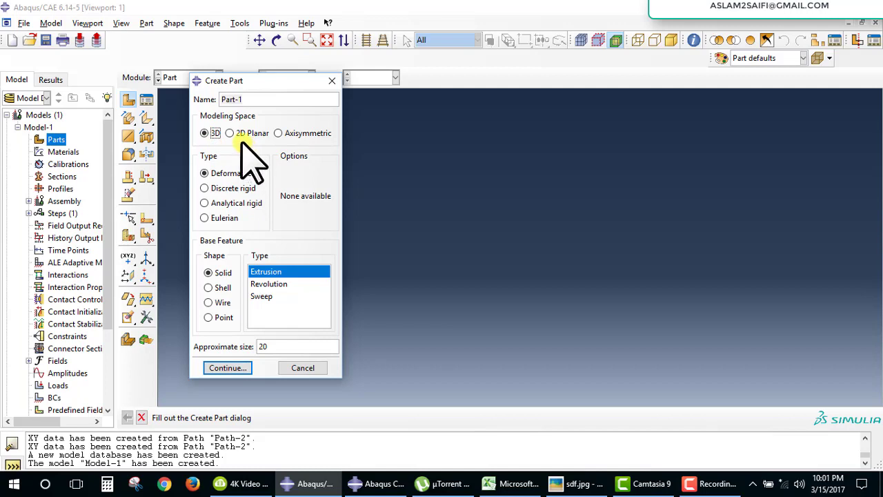
left_click(242, 131)
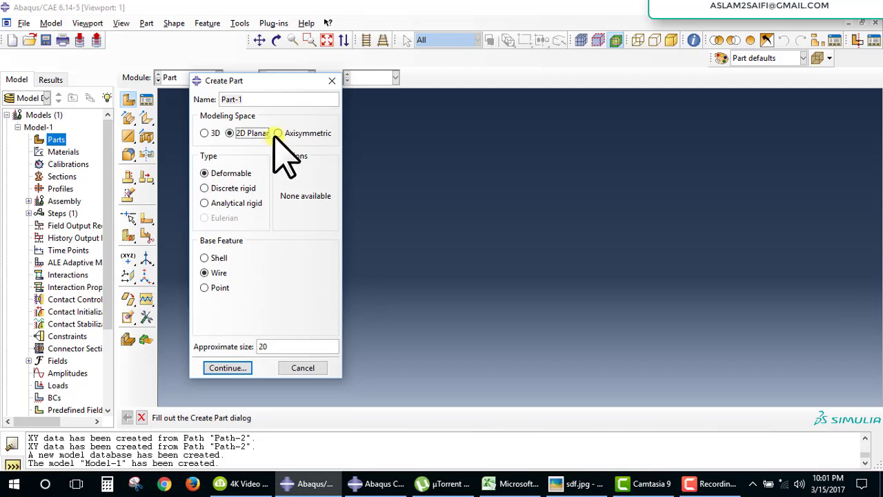
left_click_drag(282, 99, 167, 98)
type("BEAM")
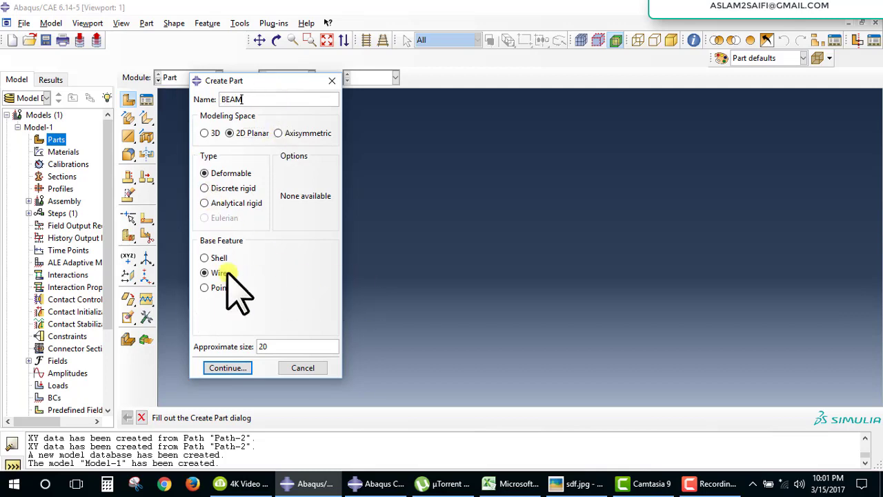
left_click_drag(285, 345, 226, 346)
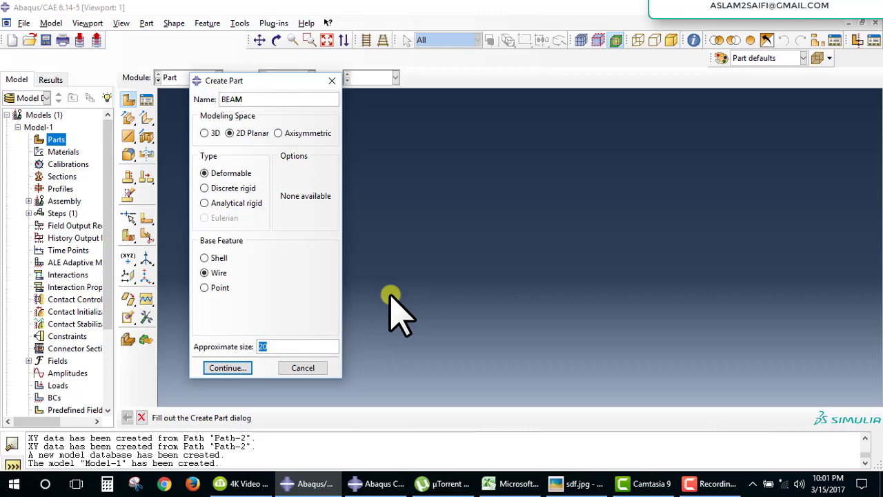
left_click(228, 367)
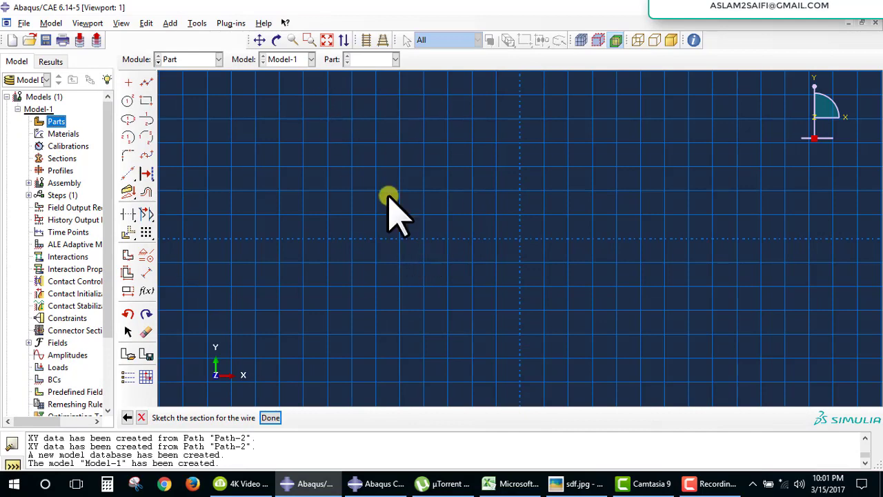
- After checking the problem picture, place sketch points at 0,0 and 10,0 and auto-fit the view
left_click(578, 484)
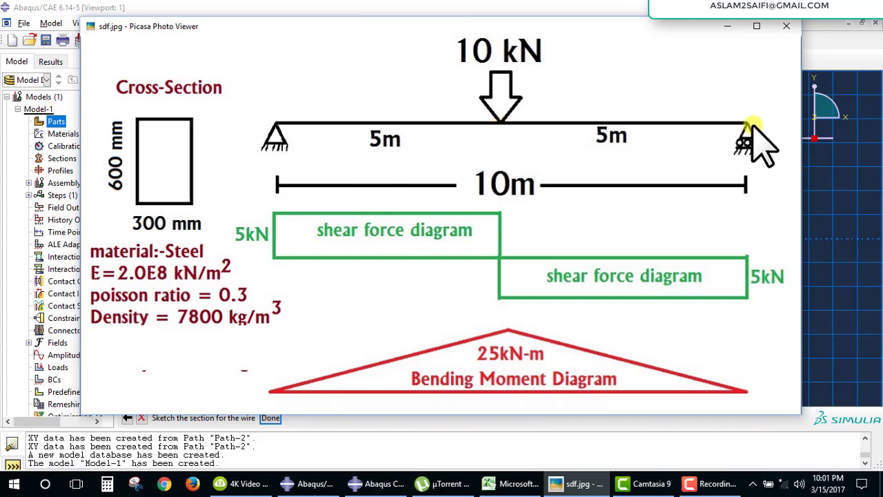
left_click(727, 26)
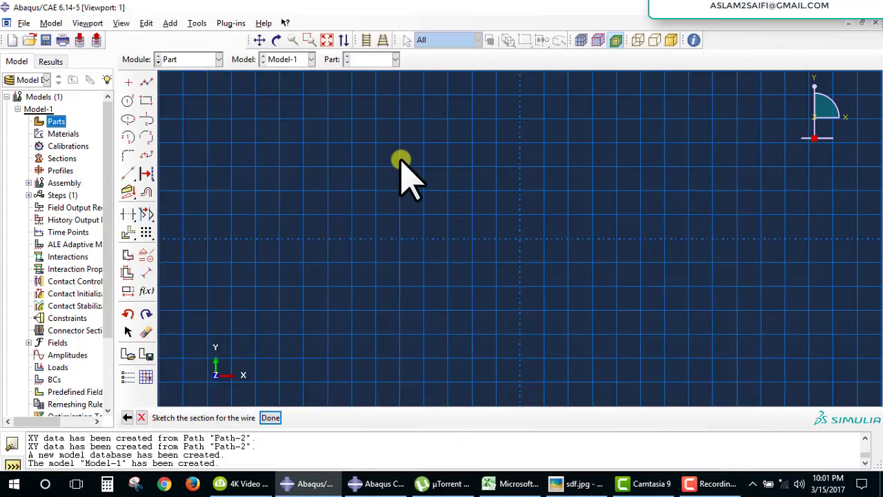
left_click(128, 83)
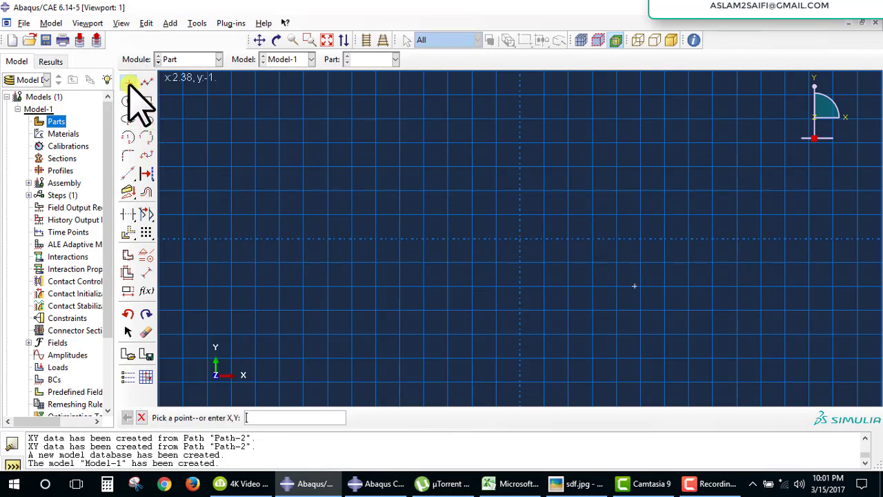
left_click(265, 417)
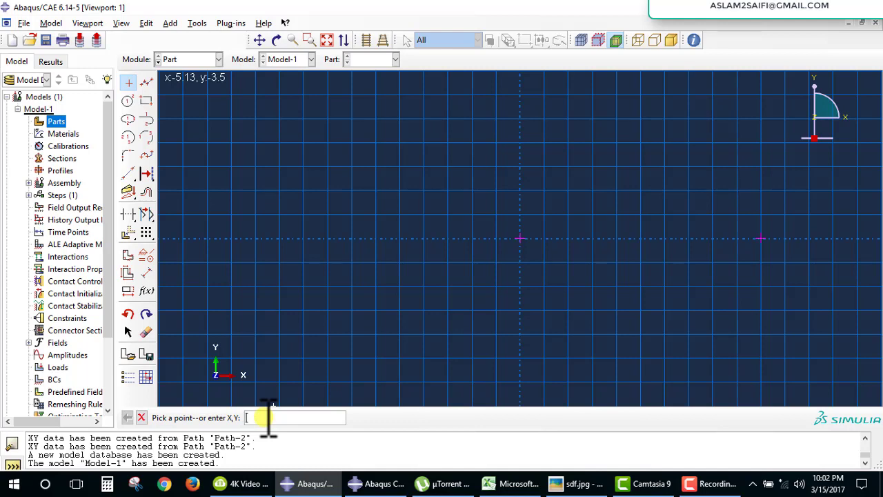
left_click(550, 238)
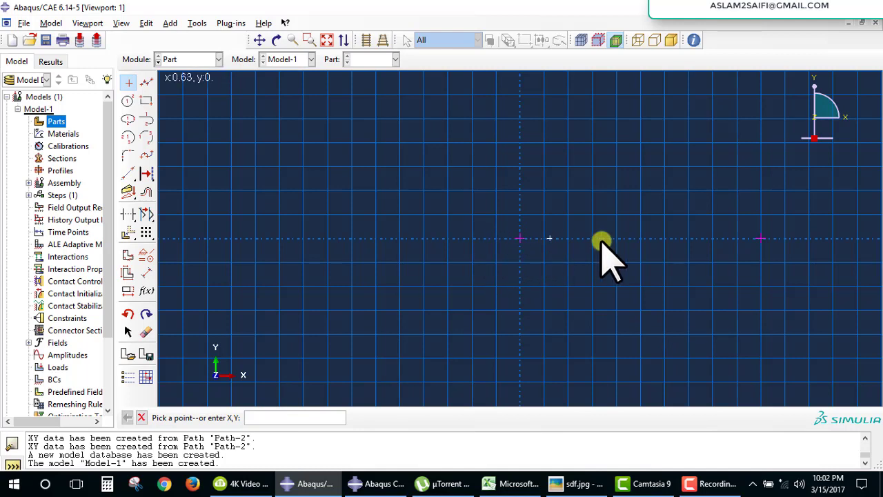
left_click(626, 239)
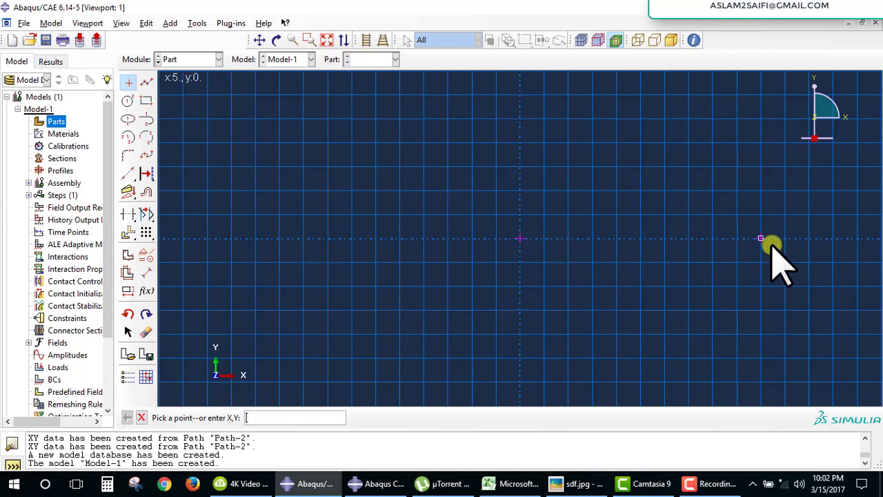
left_click(328, 40)
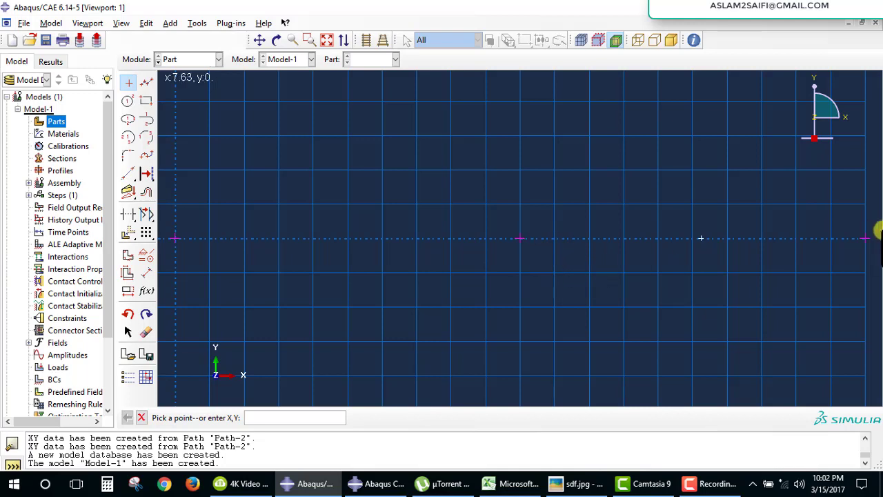
- Draw connected lines from 0 through 5 to 10 along the axis and finish the BEAM part
left_click(145, 83)
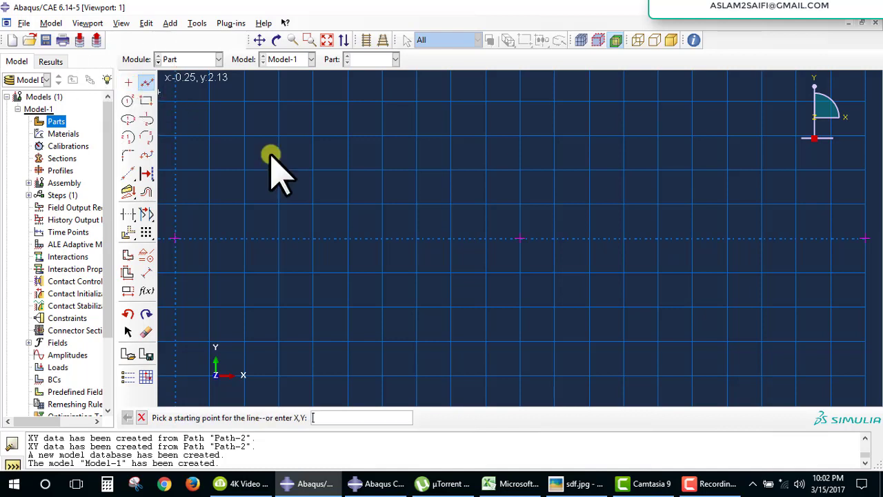
left_click(175, 238)
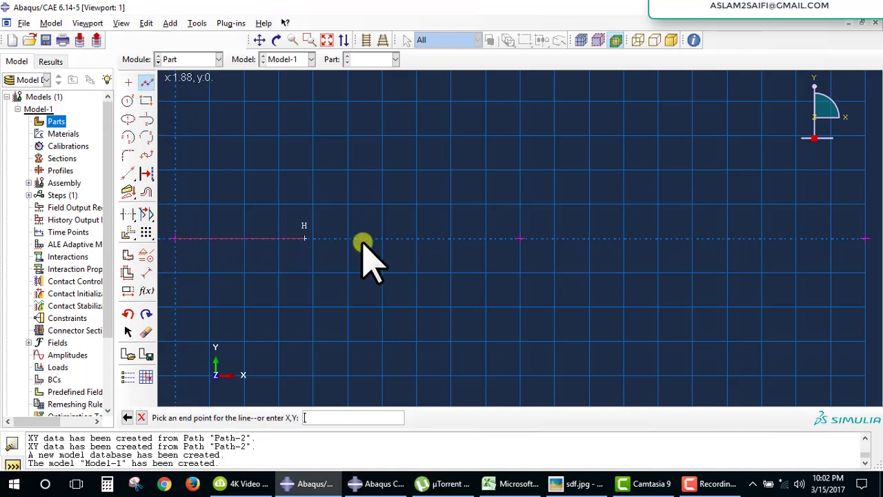
left_click(520, 239)
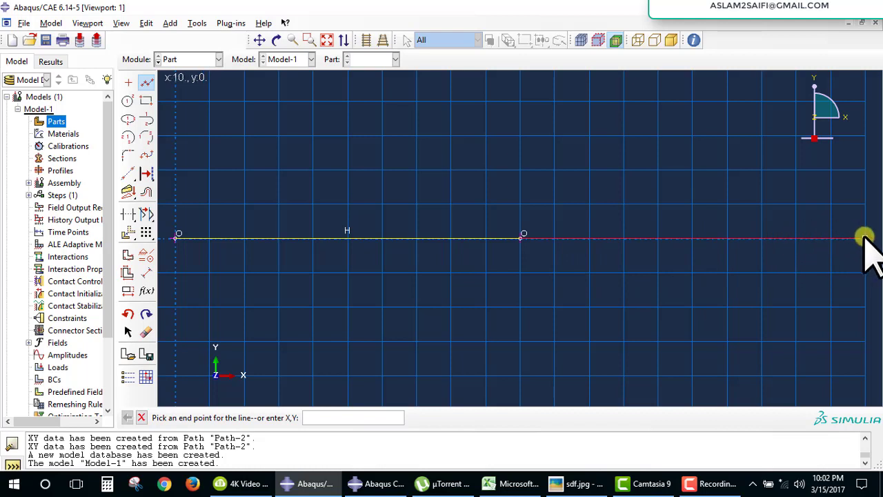
left_click(866, 239)
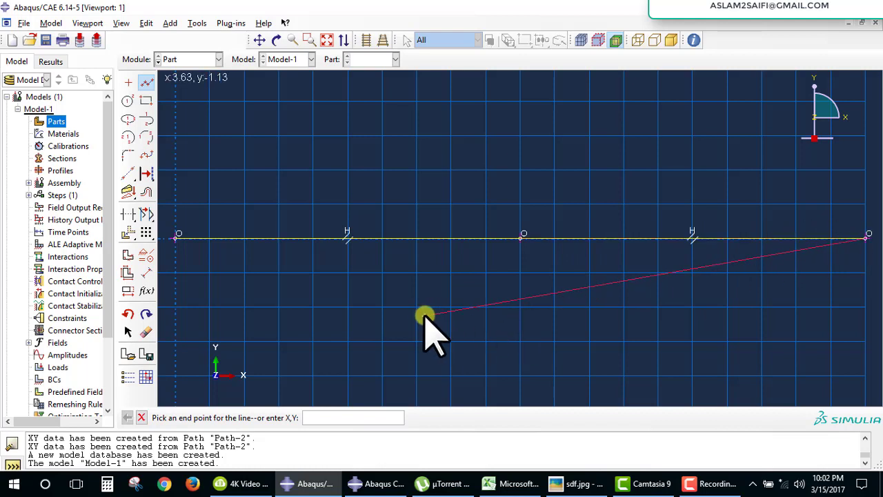
middle_click(385, 343)
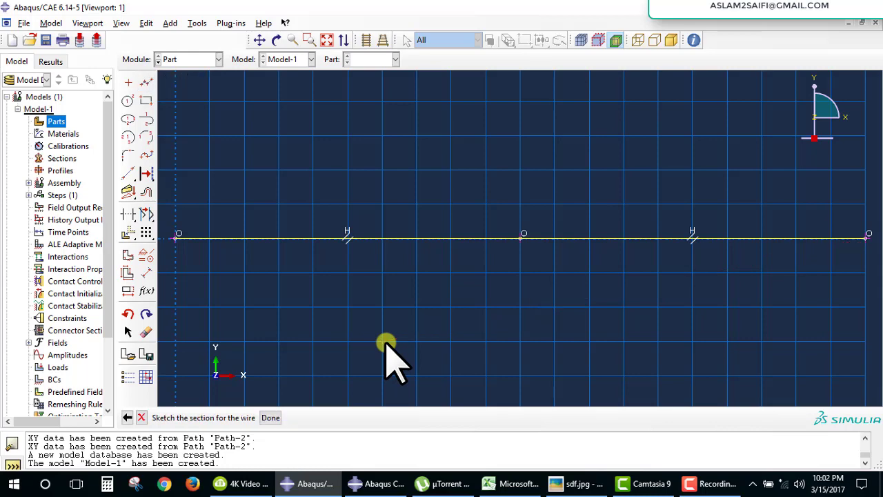
left_click(270, 418)
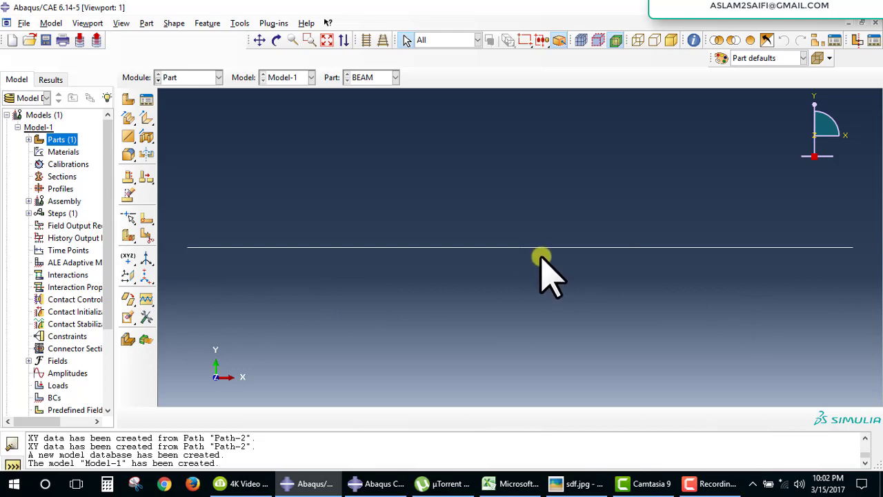
- In the Property module, start the new STELL material after checking its values in the problem picture
left_click(218, 77)
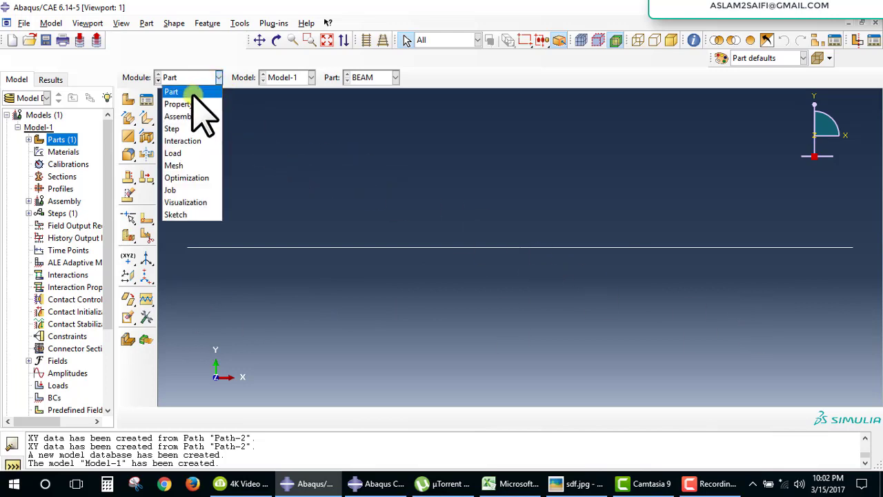
left_click(192, 87)
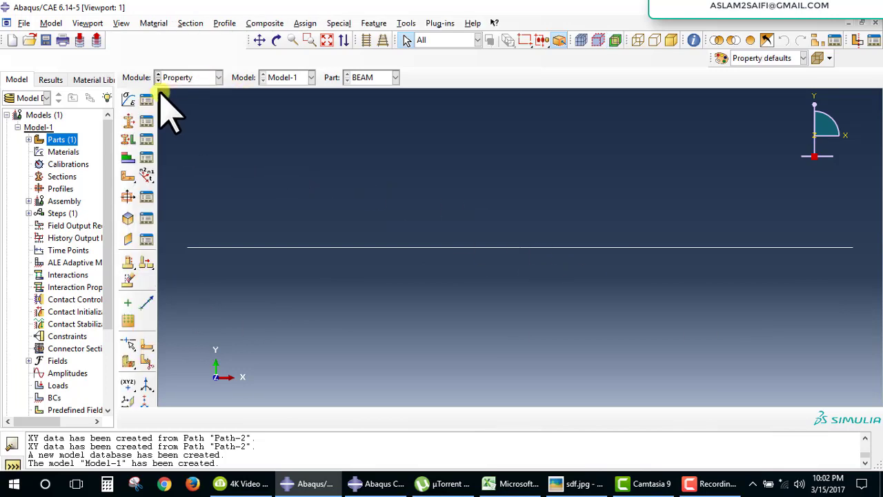
left_click(128, 102)
type("STELL")
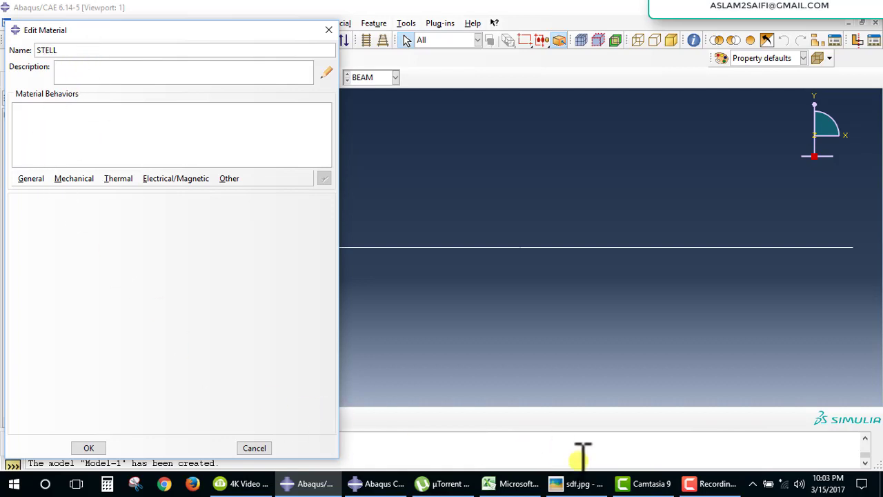
left_click(560, 476)
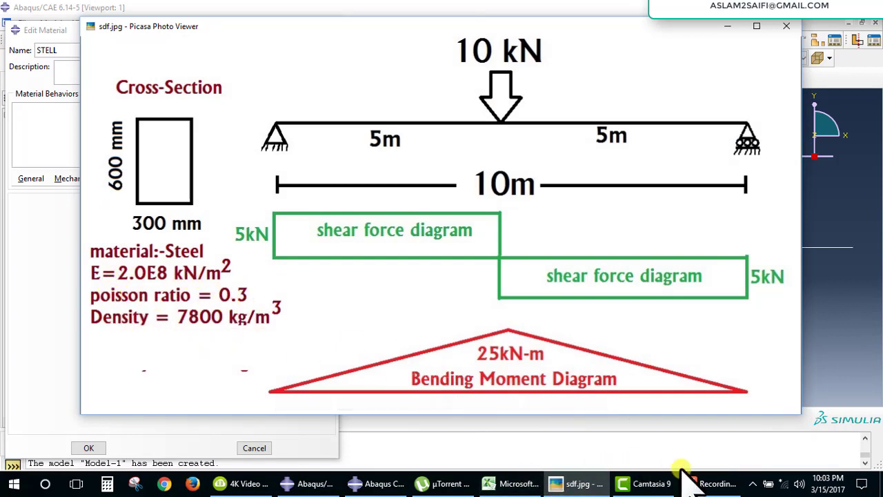
left_click(324, 483)
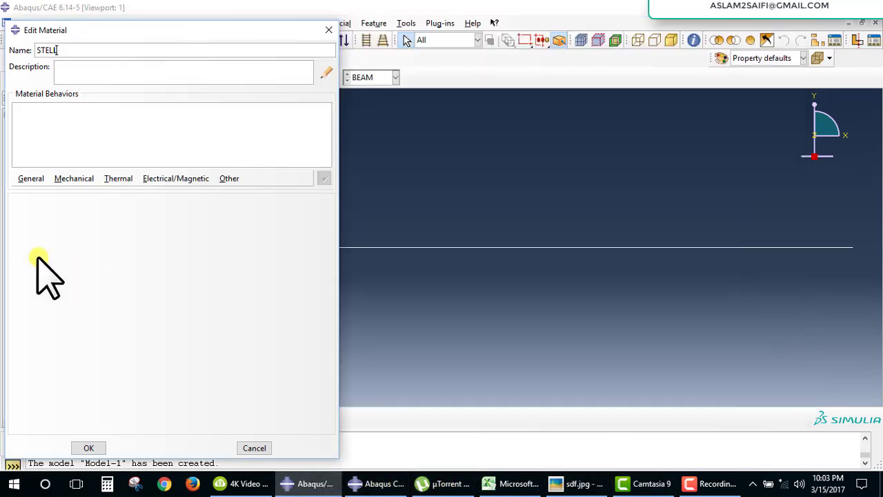
- Give STELL density and elastic behaviour with Young's modulus 2.0E8 and Poisson's ratio 0.3
left_click(31, 178)
left_click(36, 191)
type("7800")
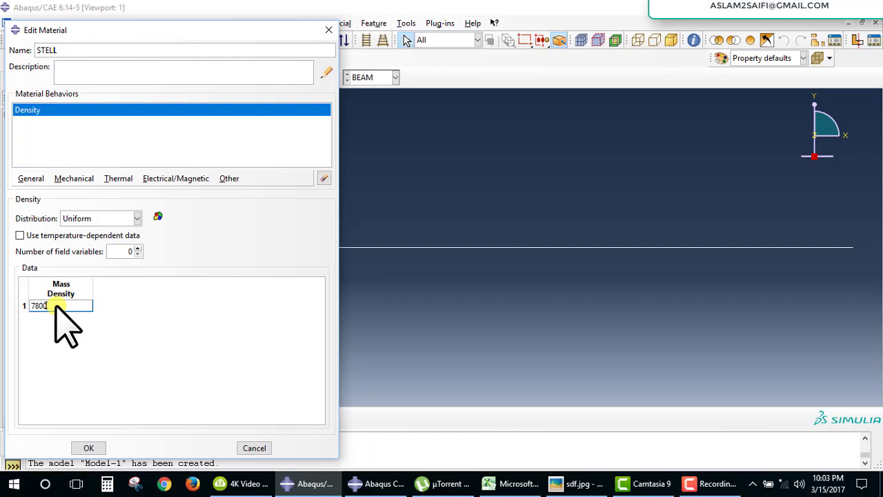
left_click(74, 179)
mouse_move(77, 192)
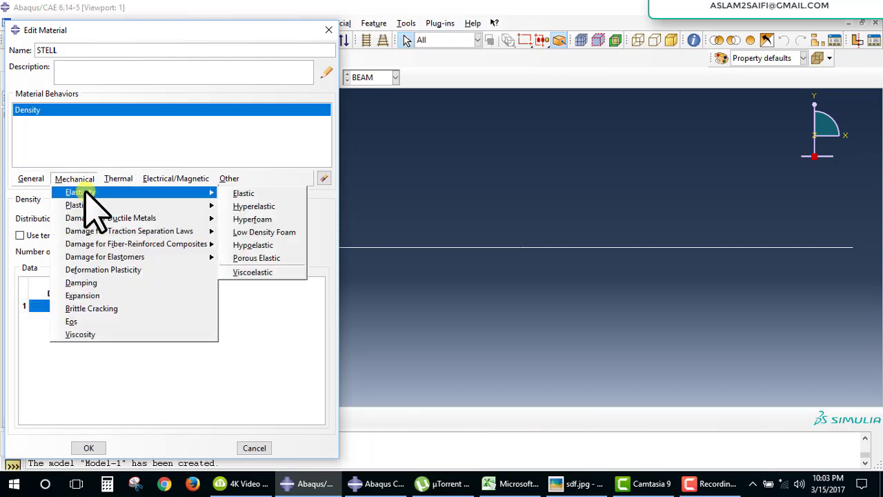
left_click(243, 193)
left_click(57, 354)
type("2.0E8")
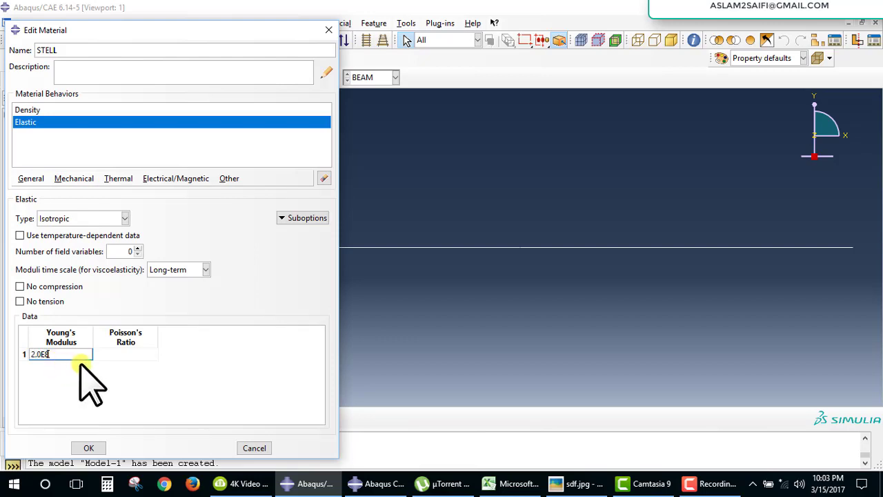
left_click(113, 355)
type("0.3")
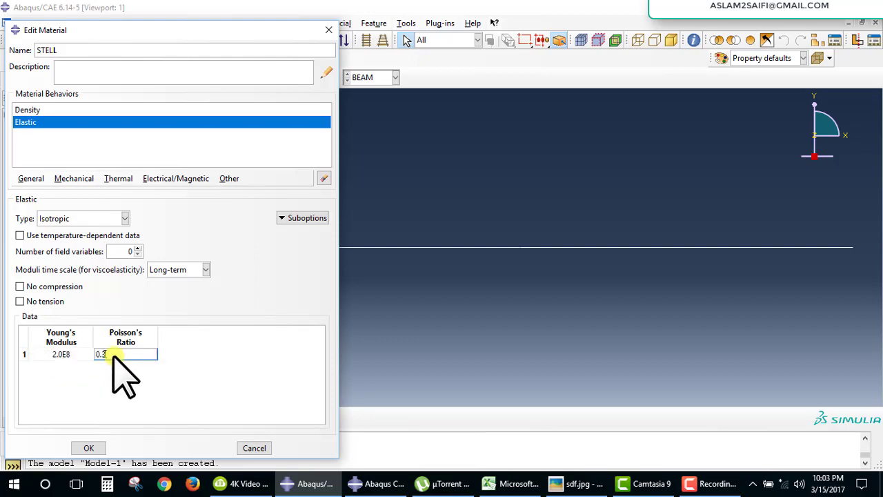
left_click(88, 447)
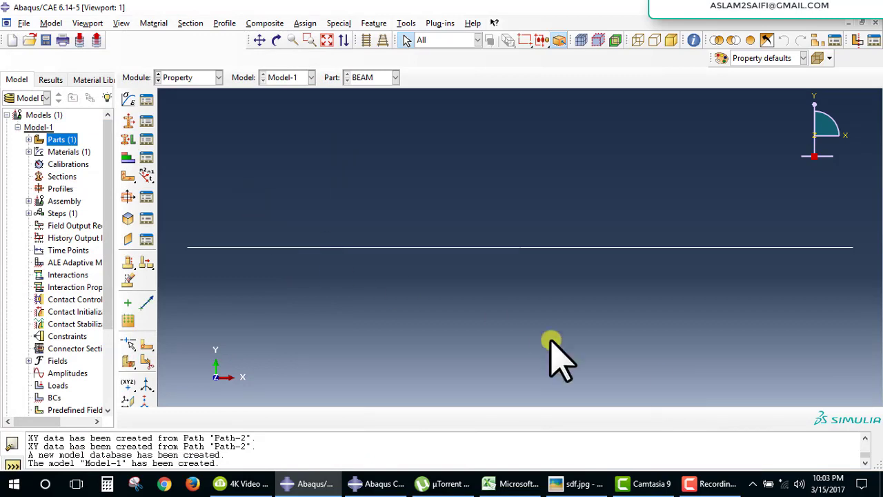
- After checking the diagram, create Section-1 as a Beam-category beam section using STELL
left_click(573, 484)
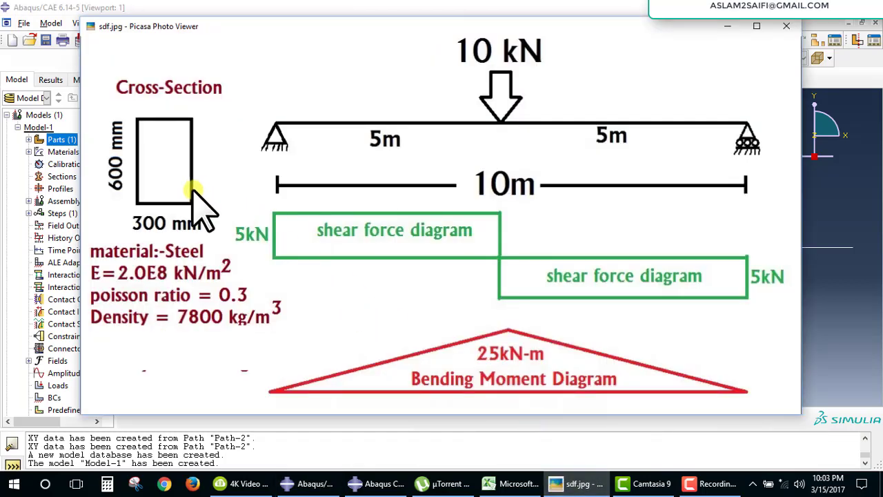
mouse_move(442, 227)
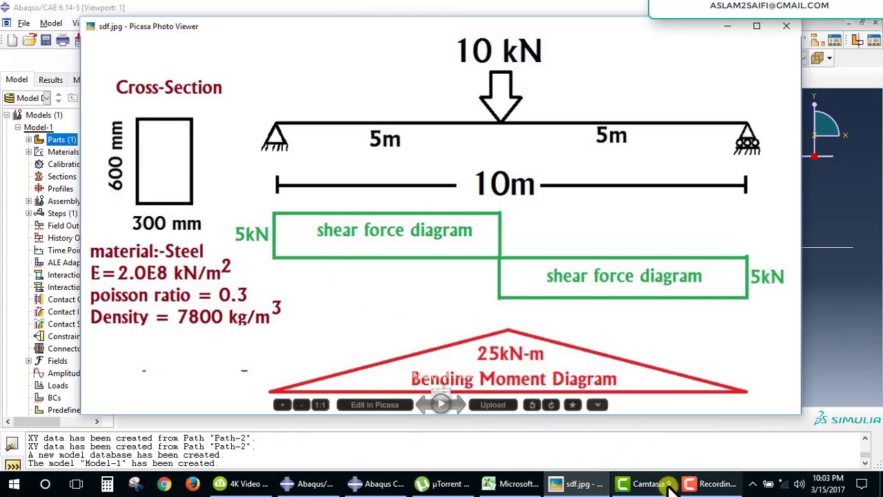
left_click(310, 483)
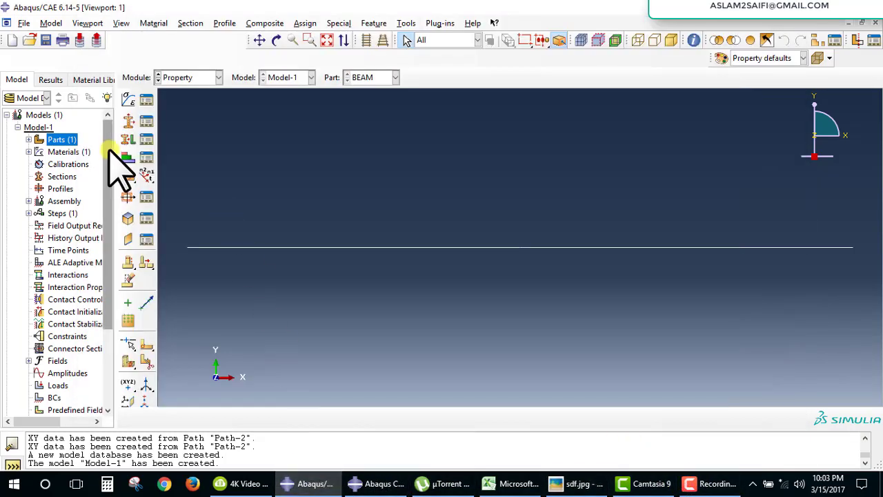
left_click(129, 123)
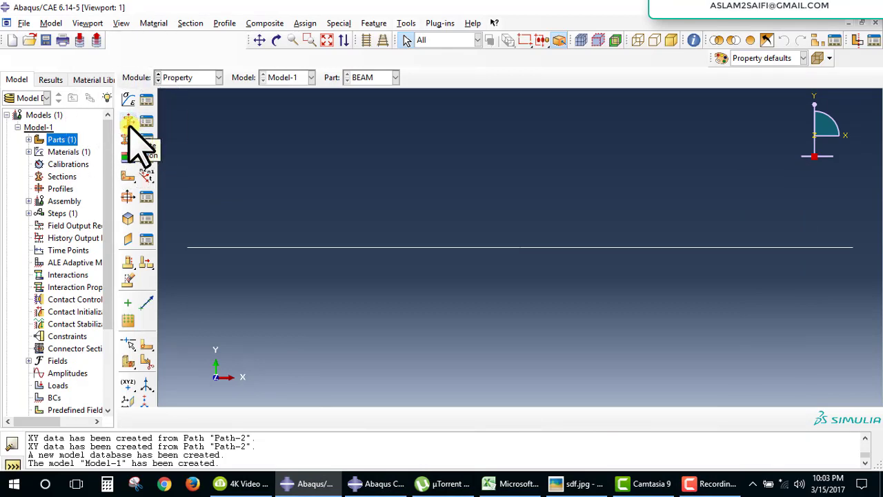
left_click(129, 124)
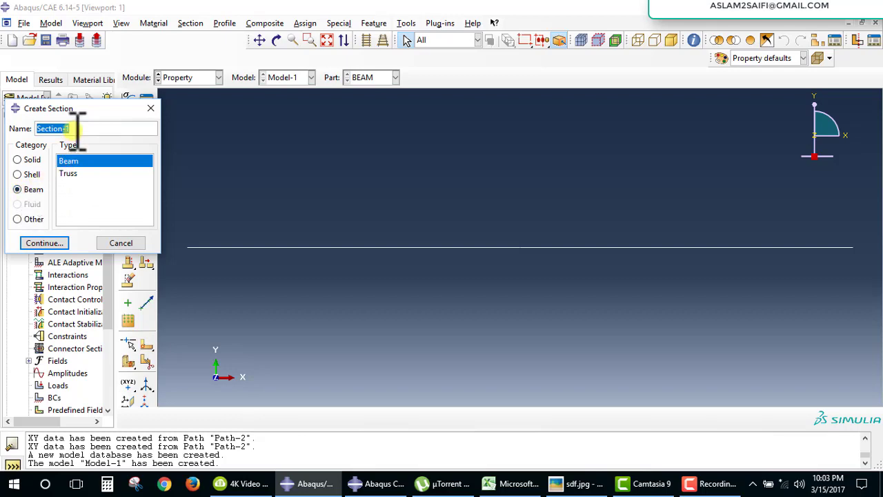
left_click(49, 242)
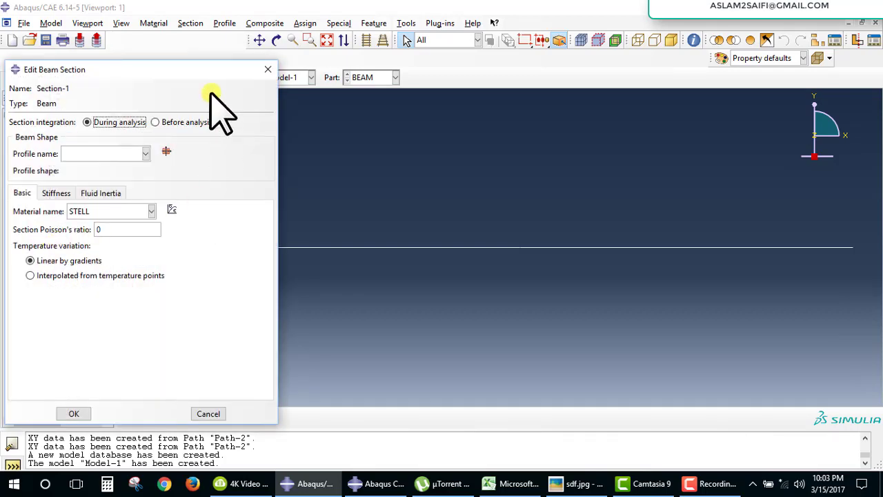
left_click_drag(217, 67, 344, 58)
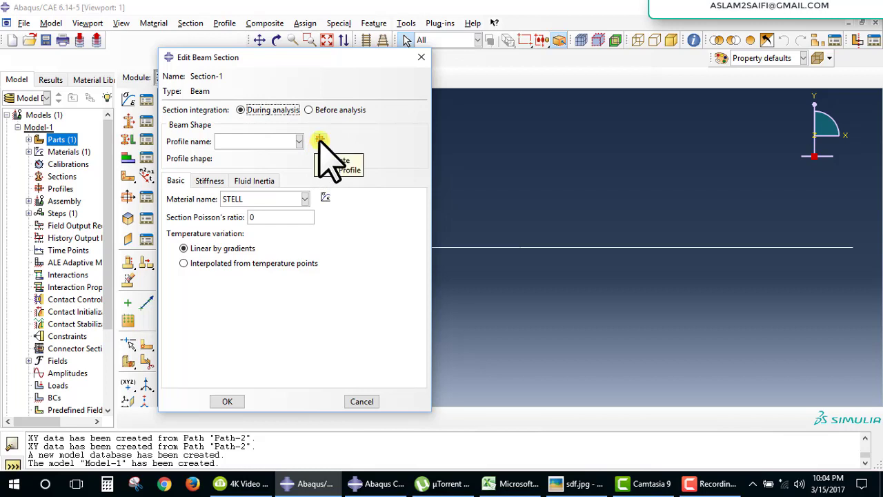
- Create rectangular Profile-1 with a = 0.3 and b = 0.6, and save Section-1 with it
left_click(319, 140)
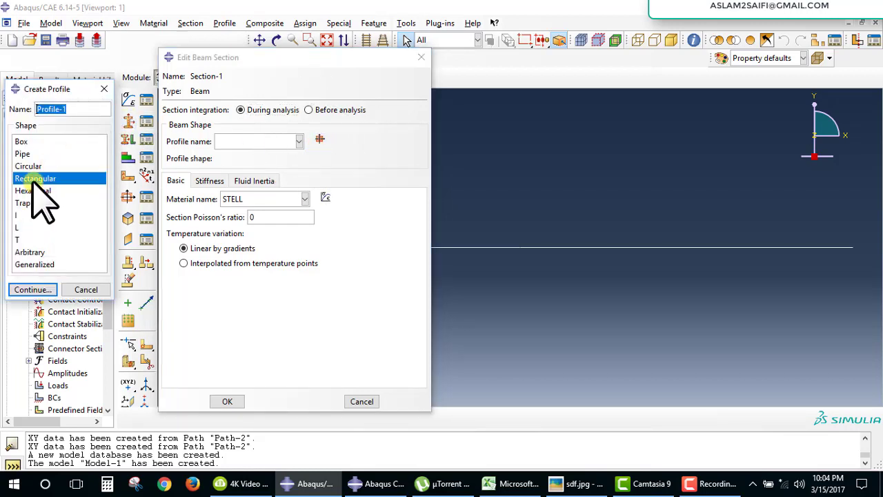
left_click(29, 290)
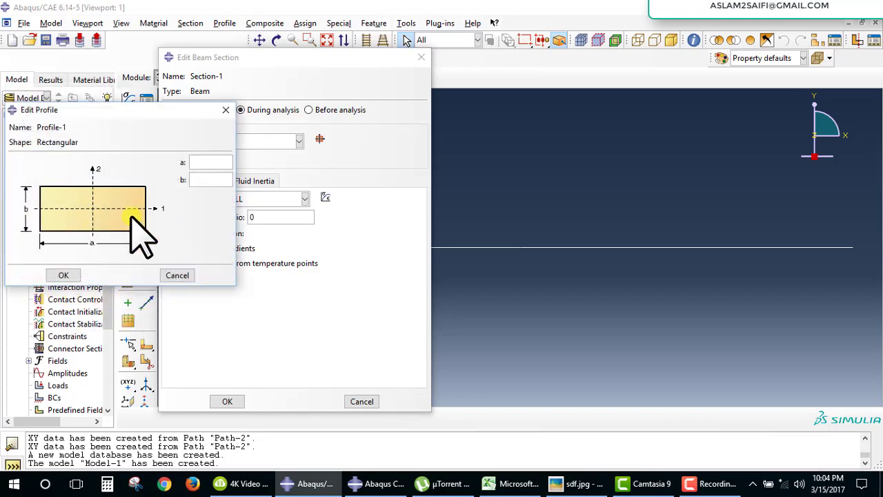
left_click(555, 479)
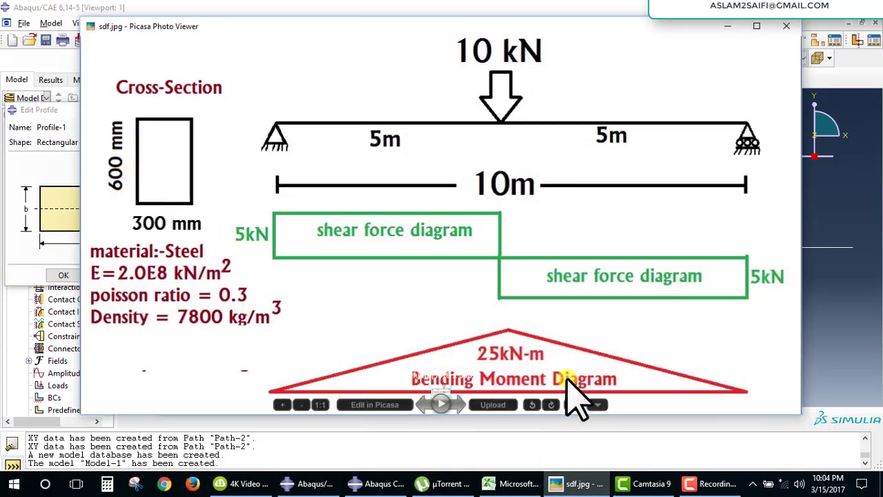
left_click(314, 483)
type("0.6")
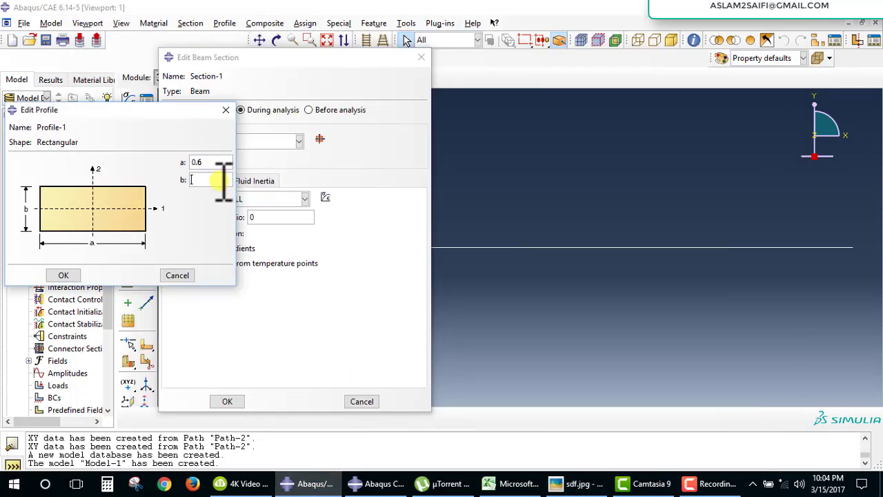
left_click_drag(219, 162, 161, 168)
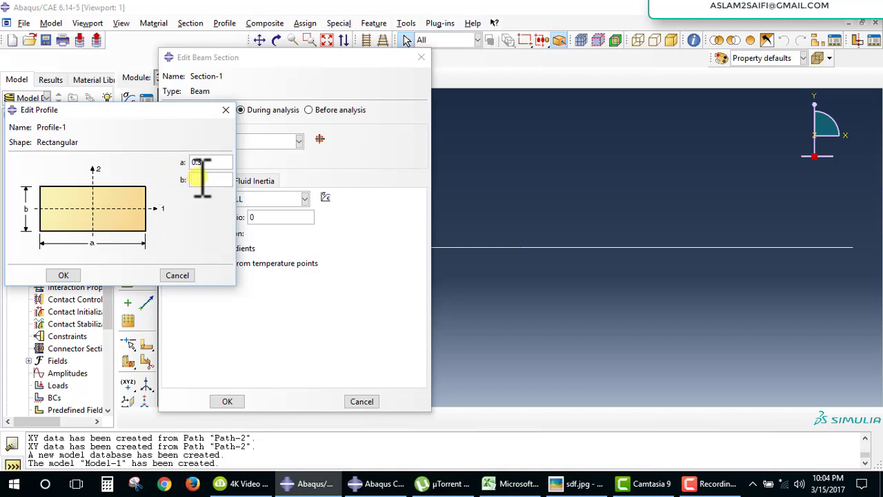
left_click(67, 276)
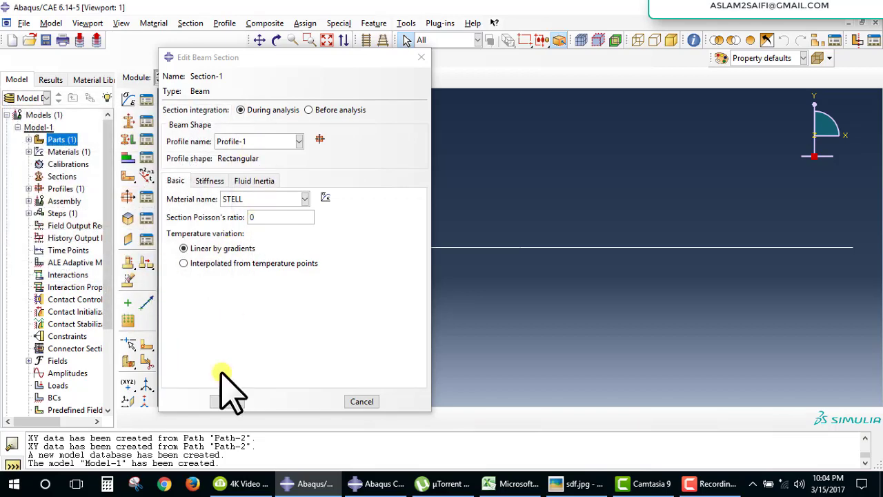
left_click(215, 401)
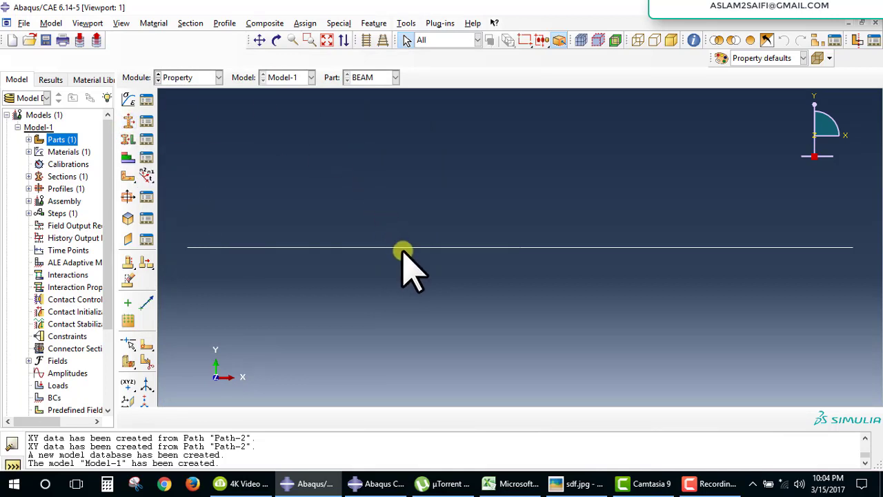
- Box-select the entire beam line and assign Section-1 to it
left_click(128, 139)
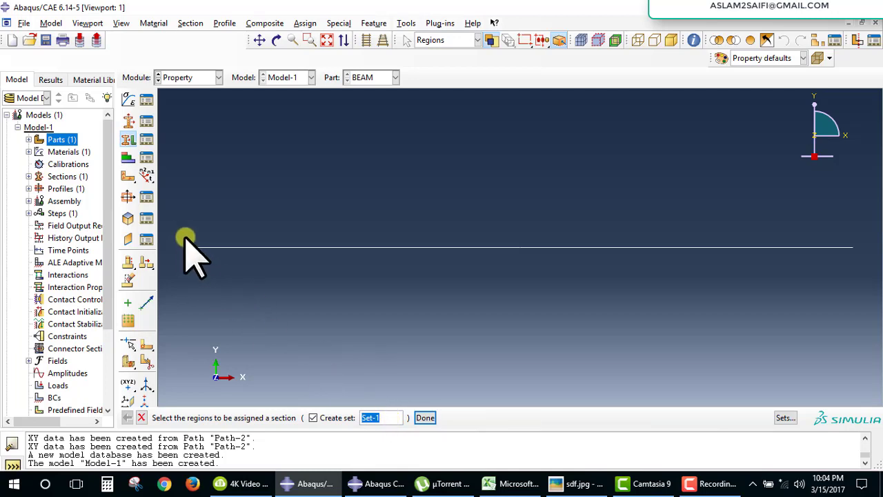
mouse_move(179, 230)
left_mouse_down()
mouse_move(744, 282)
mouse_move(857, 276)
left_mouse_up()
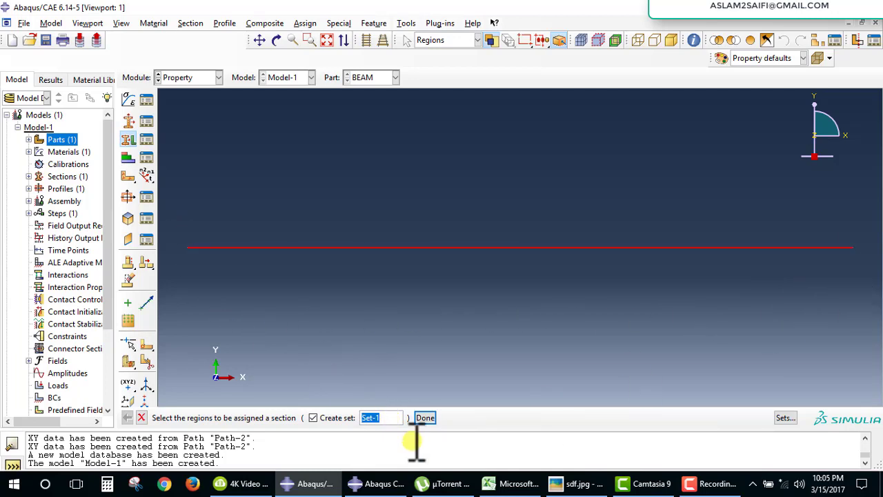
left_click(425, 417)
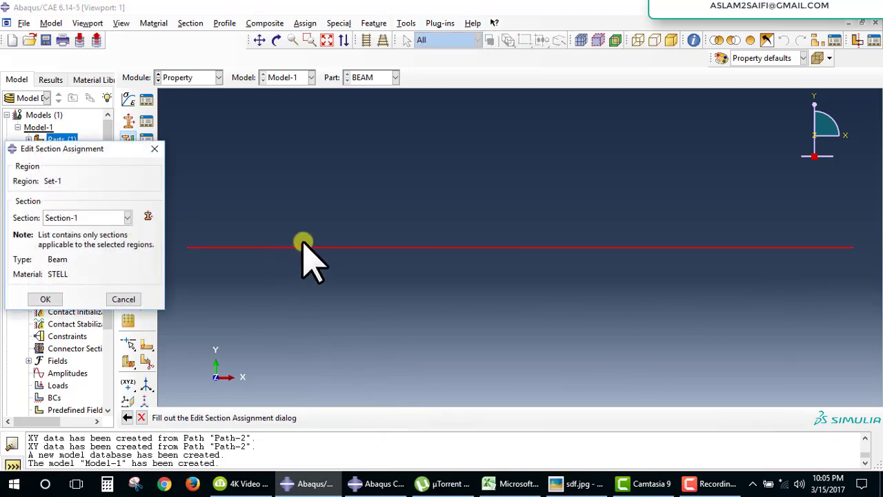
left_click(34, 301)
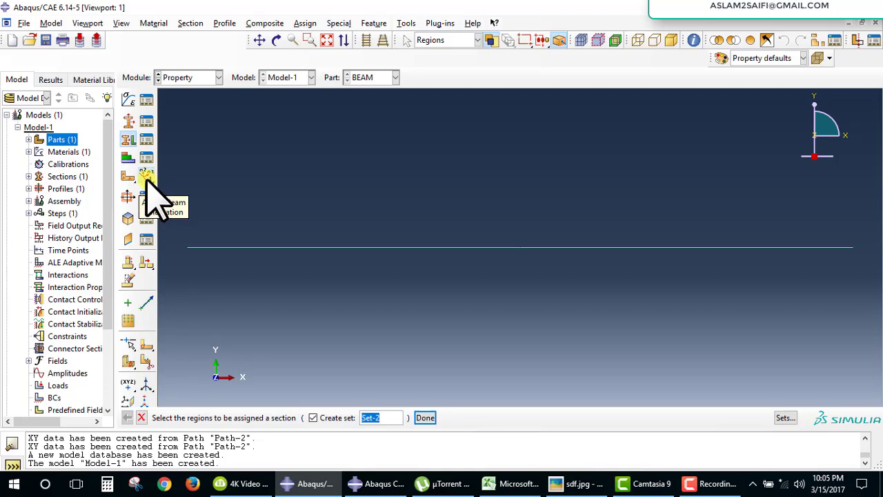
- Assign the whole beam a section orientation with n1 = 0.0,0.0,-1.0, then rotate to verify the rectangular profile
left_click(147, 176)
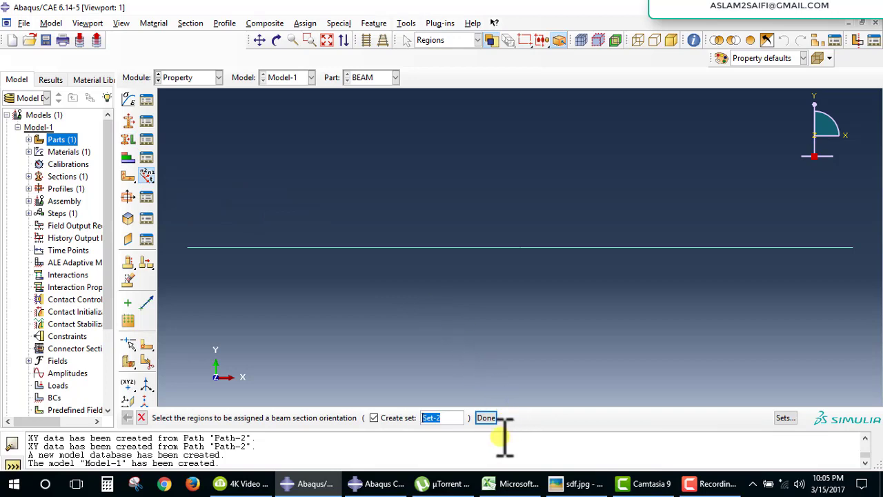
left_click_drag(178, 230, 837, 303)
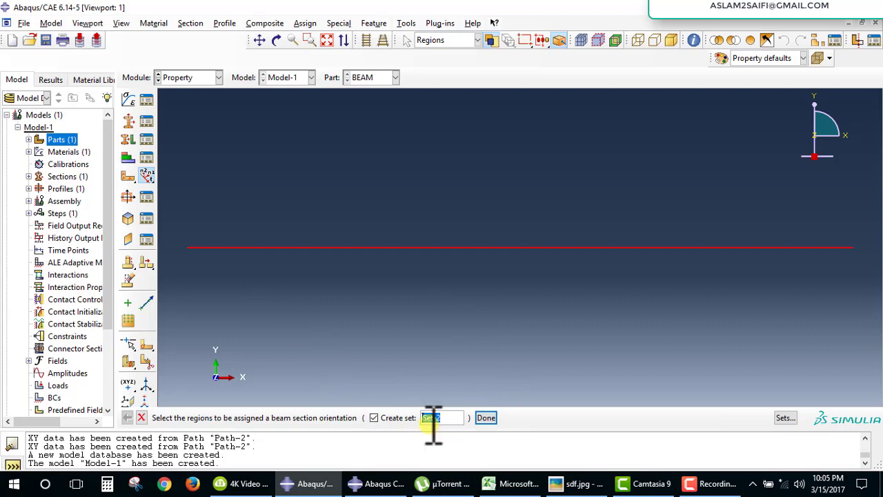
left_click(486, 417)
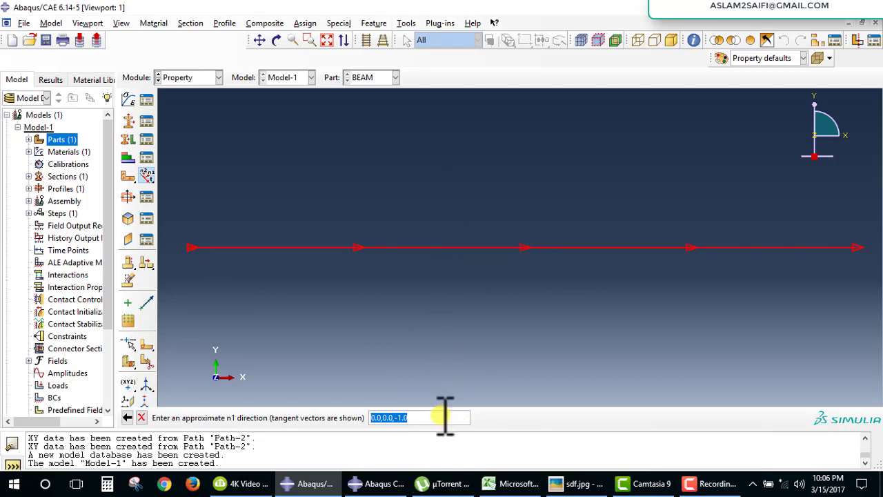
key("Return")
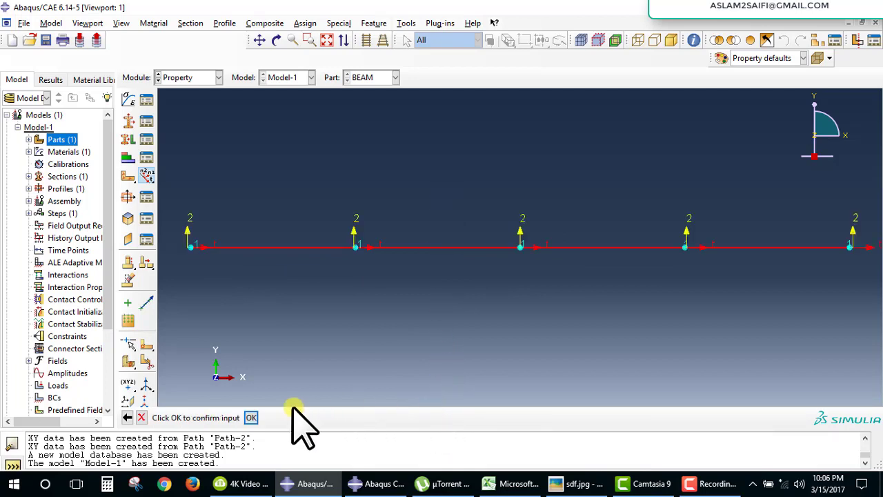
left_click(252, 418)
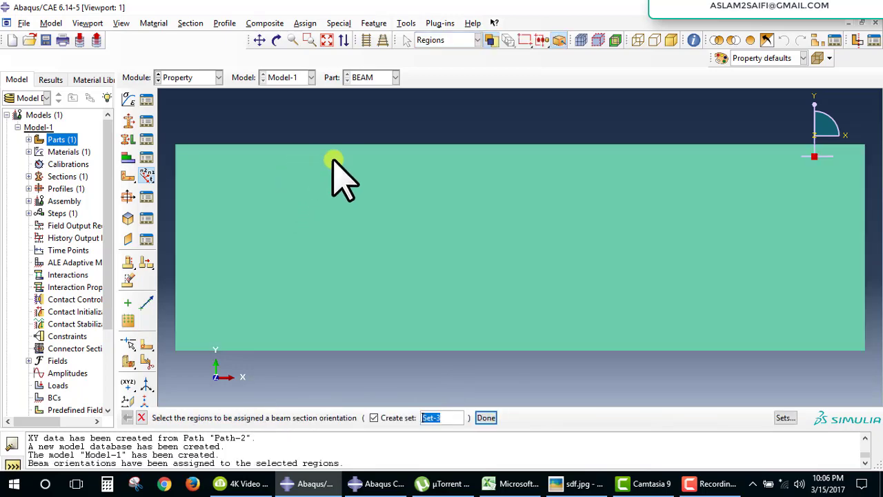
left_click(276, 39)
mouse_move(507, 193)
left_mouse_down()
mouse_move(445, 266)
mouse_move(370, 281)
mouse_move(454, 290)
mouse_move(375, 232)
left_mouse_up()
key("Escape")
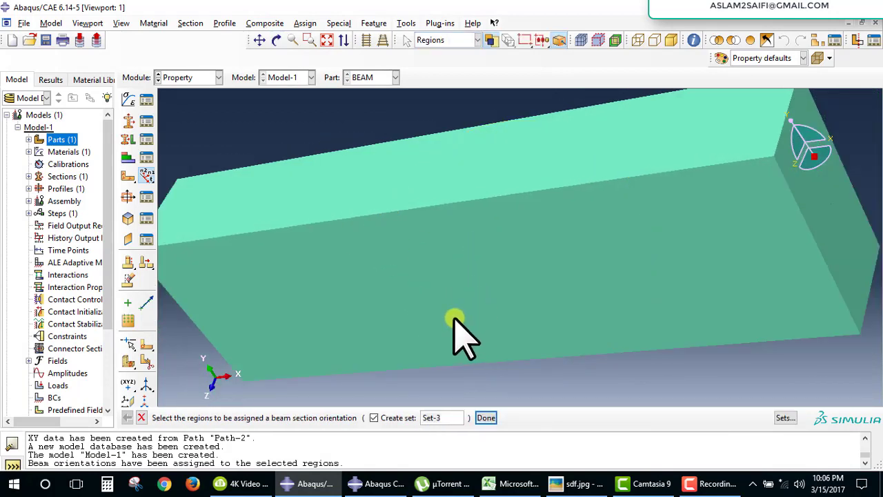
- Add an instance of the BEAM part to the assembly
left_click(217, 78)
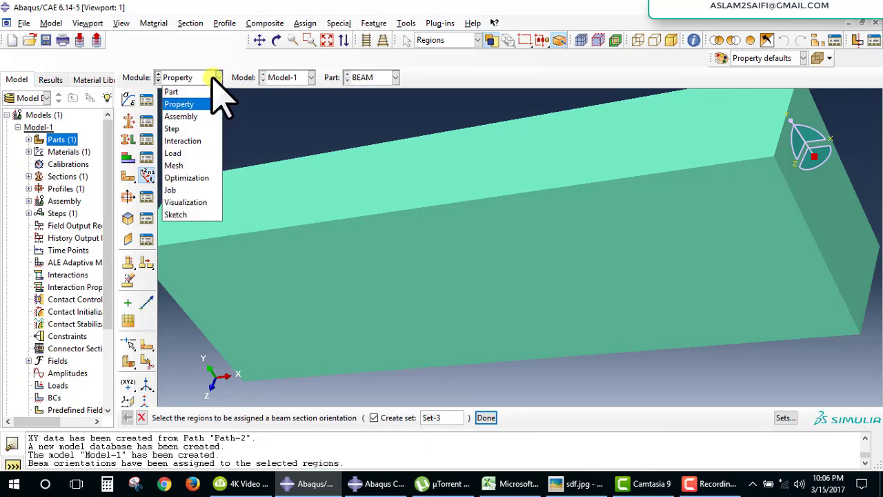
left_click(190, 115)
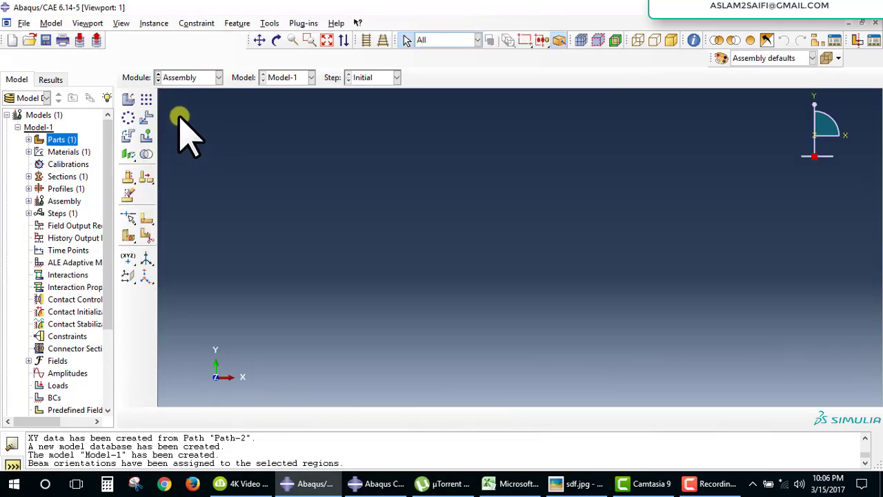
left_click(128, 99)
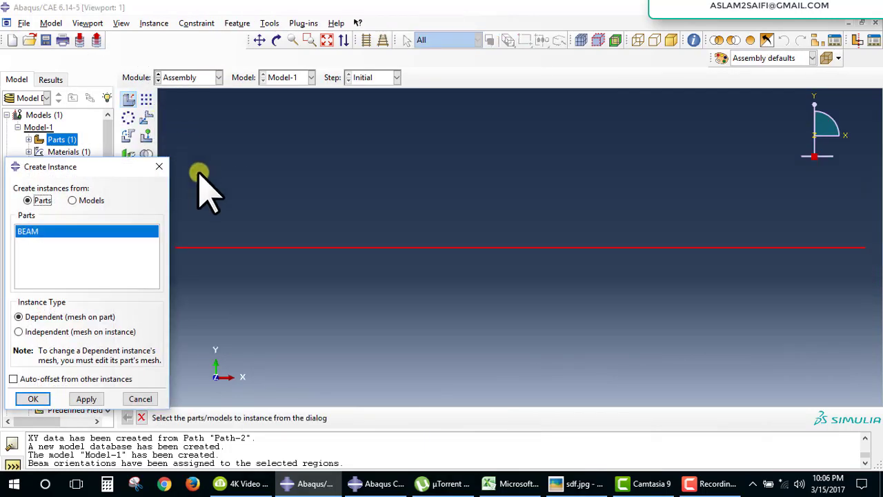
left_click(39, 398)
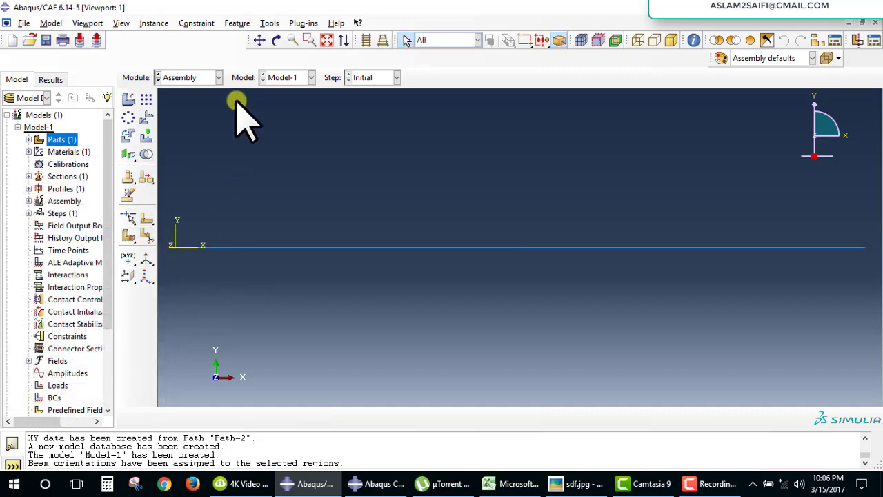
- Create Step-1 as a Static, General analysis step with default settings
left_click(216, 77)
left_click(177, 129)
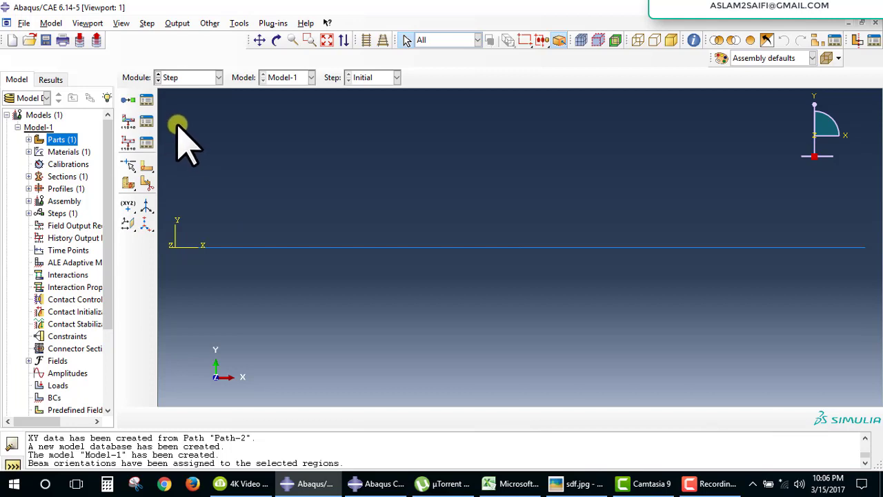
left_click(127, 101)
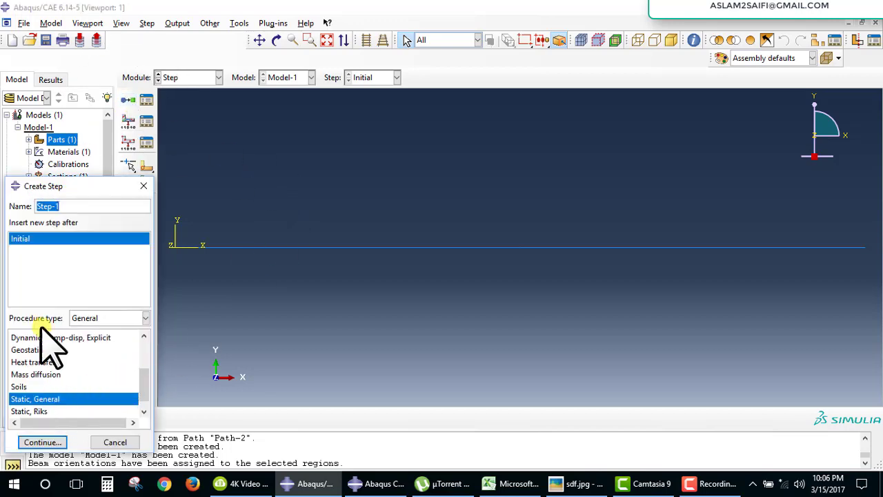
left_click(43, 441)
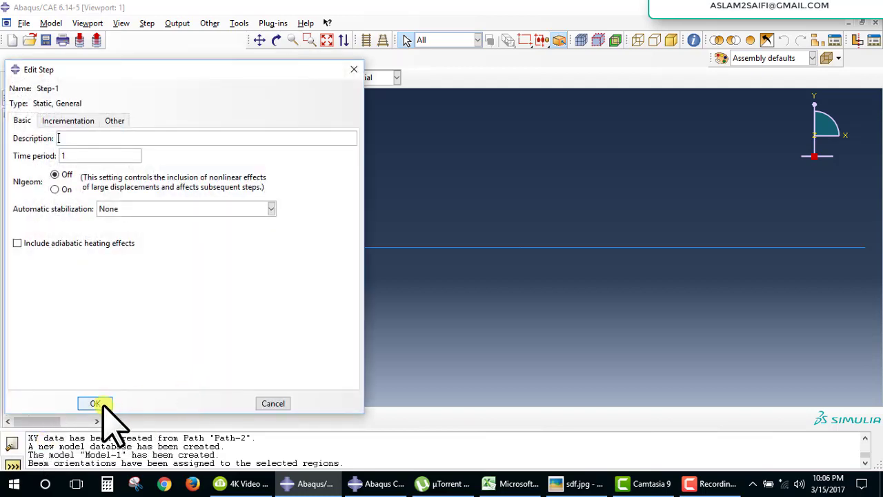
left_click(95, 403)
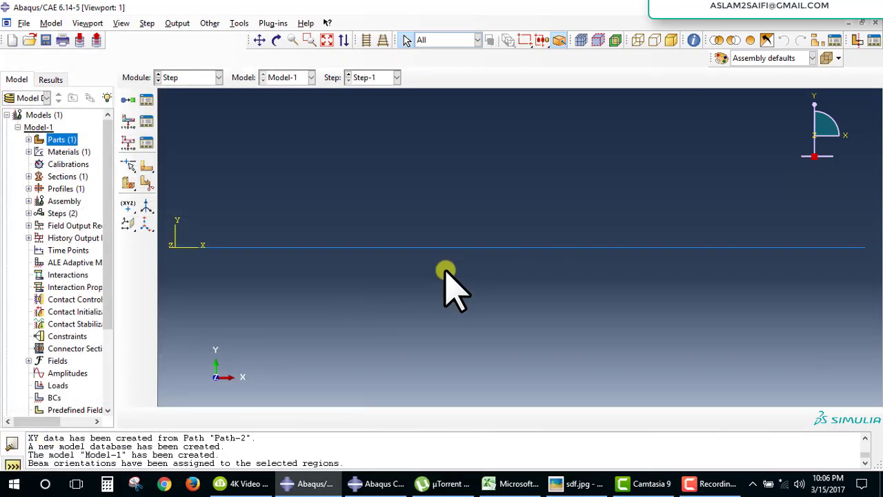
left_click(217, 79)
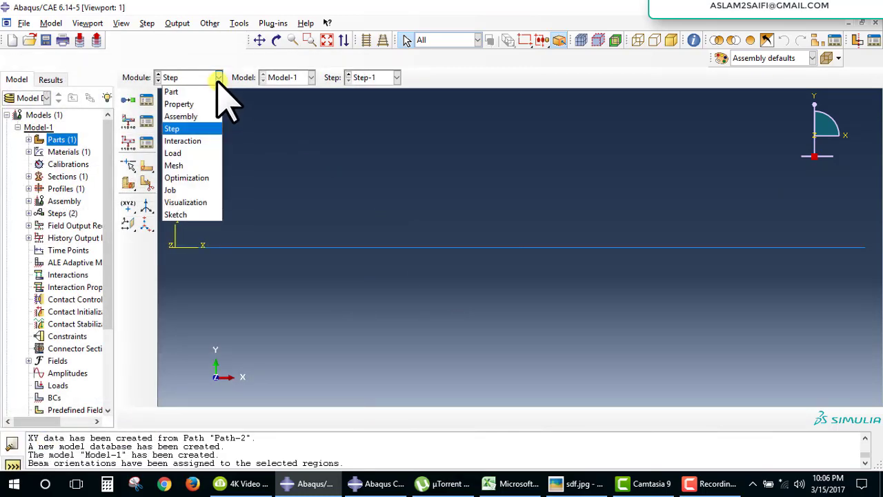
- Switch to the Mesh module and try Mesh Controls, dismissing the dependent-instance error
left_click(194, 165)
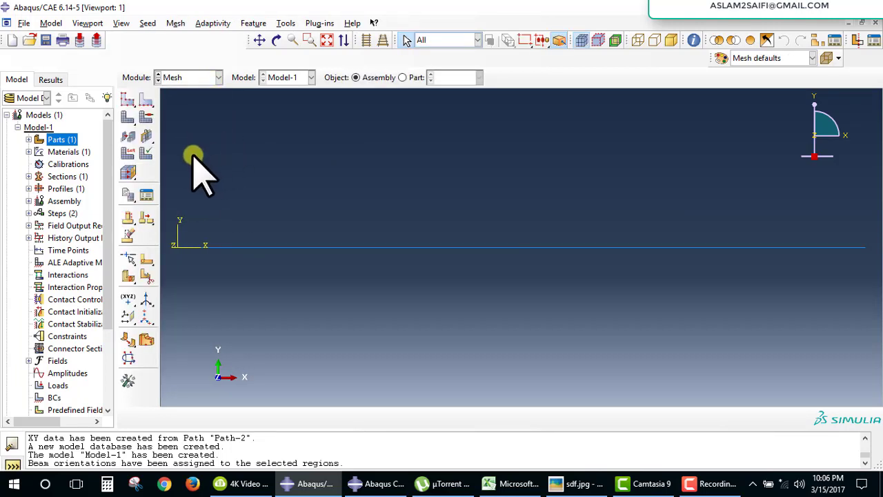
left_click(175, 28)
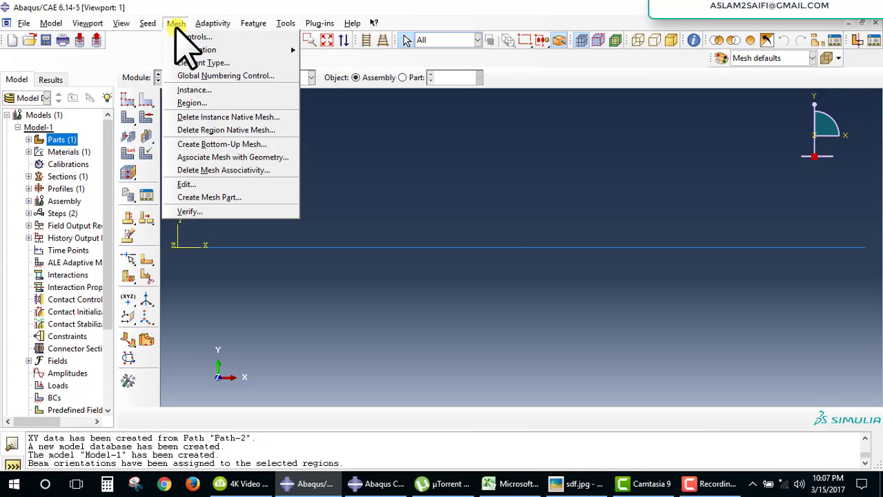
left_click(193, 63)
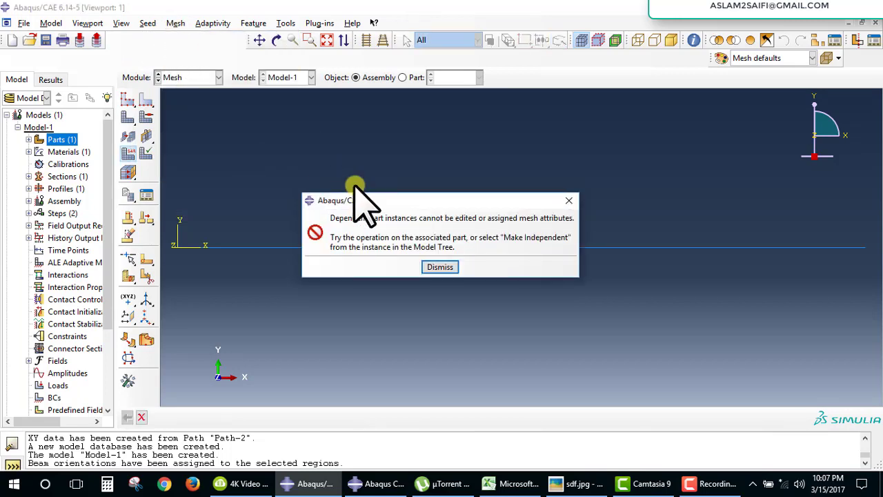
left_click(436, 266)
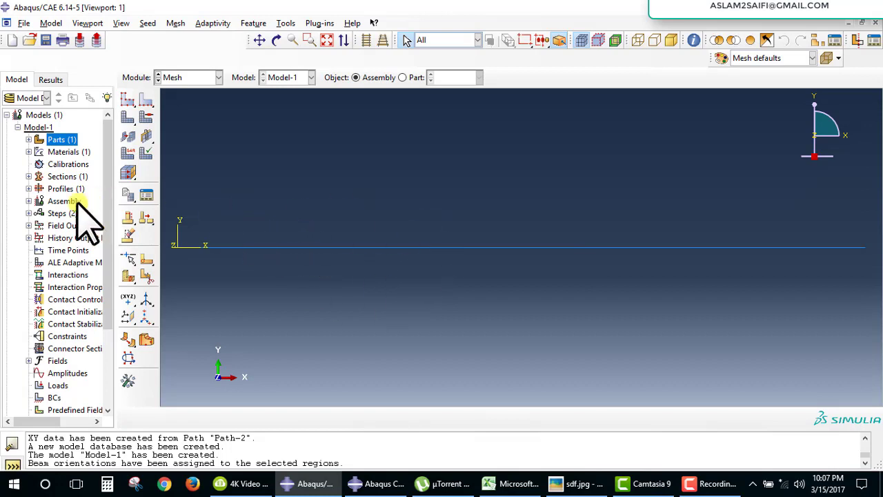
- Inspect the assembly entries in the model tree, then set the mesh object to Part: BEAM
left_click(29, 201)
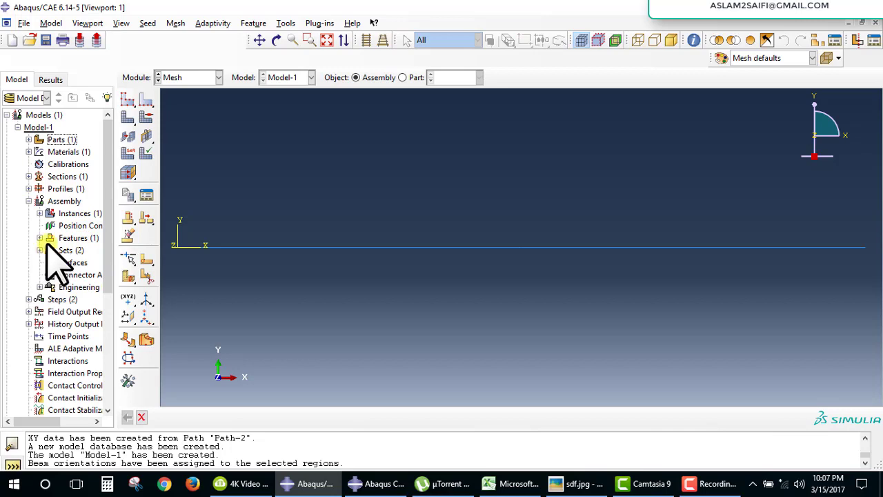
right_click(69, 214)
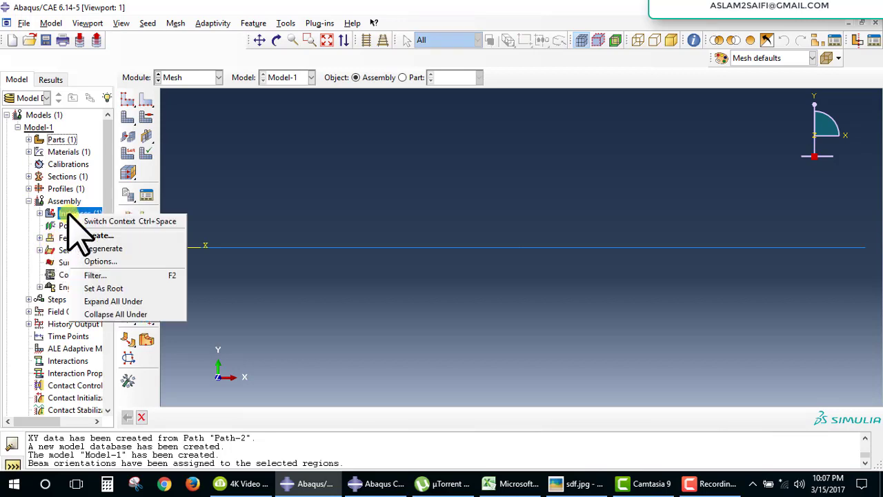
right_click(66, 201)
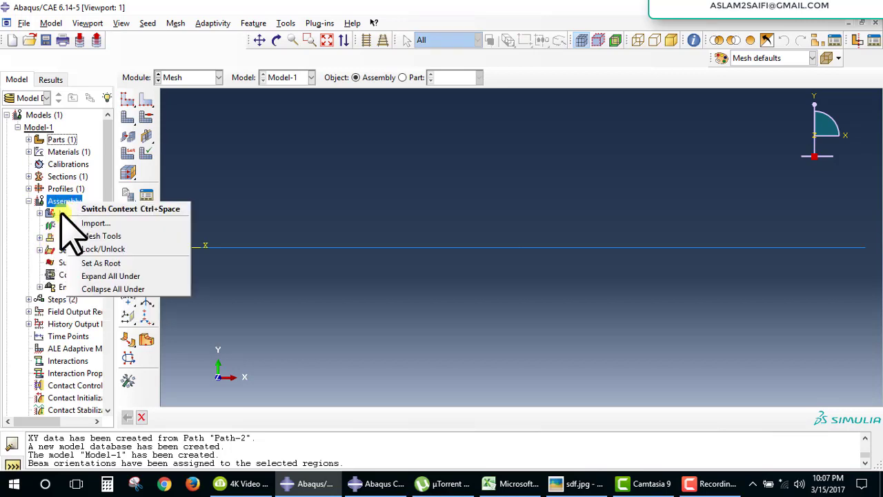
left_click(43, 214)
right_click(63, 223)
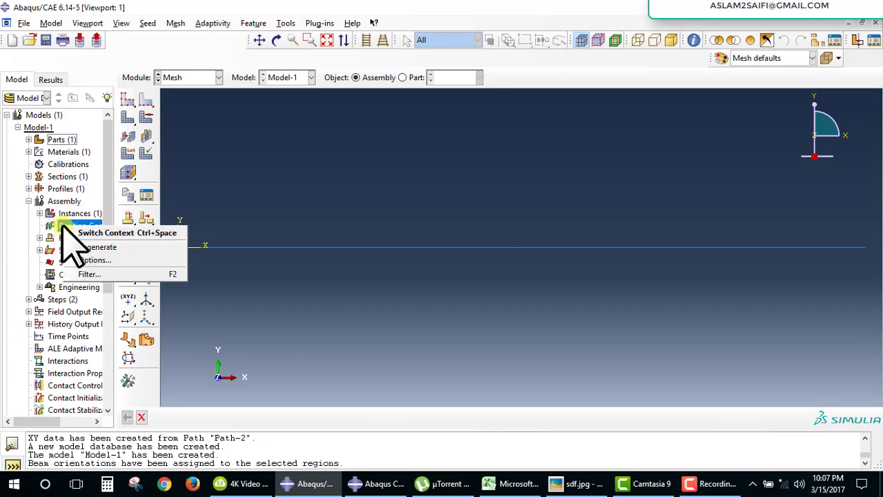
right_click(66, 213)
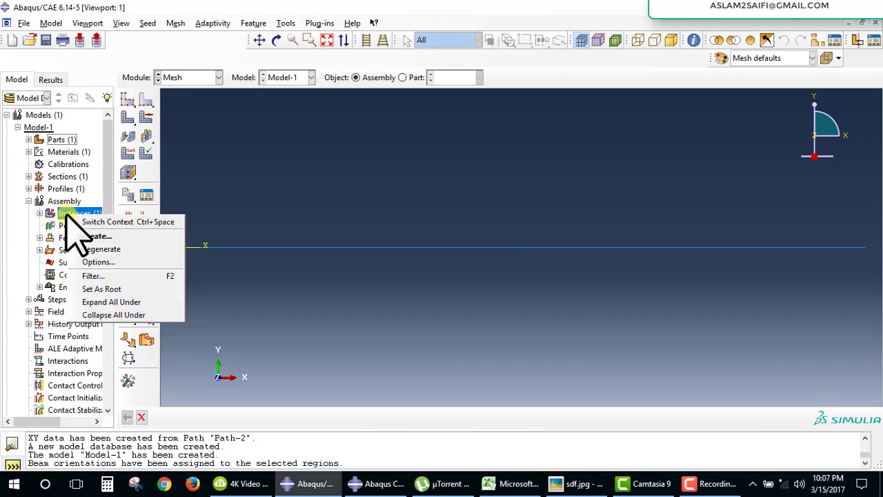
right_click(61, 201)
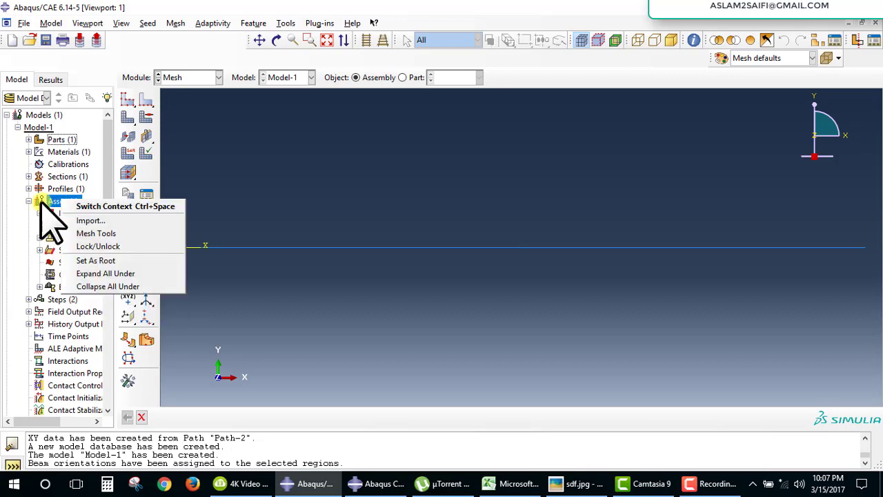
left_click(117, 148)
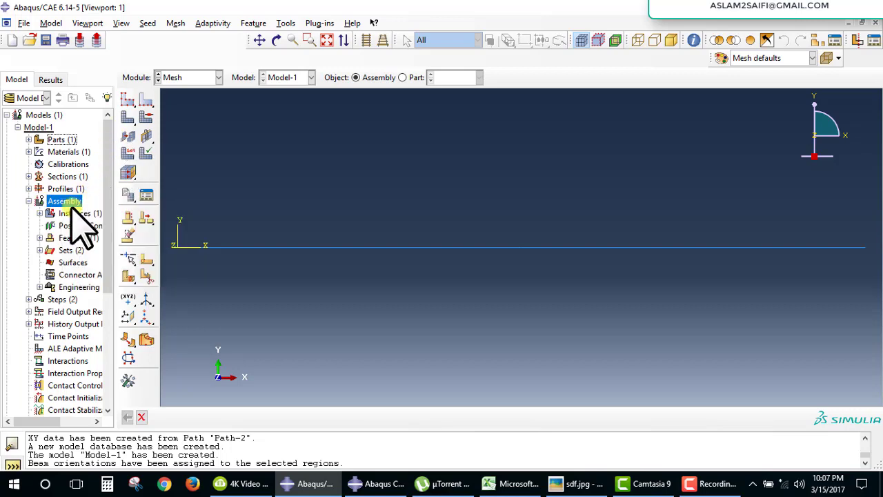
left_click(29, 201)
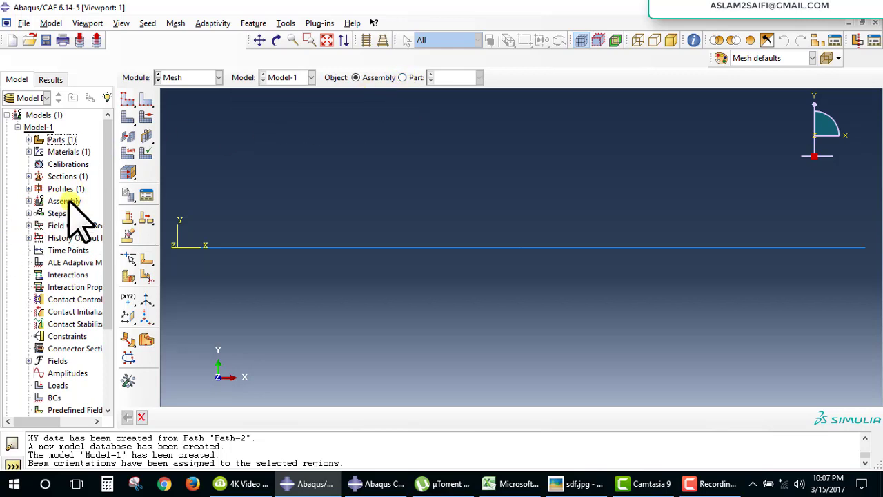
left_click(402, 78)
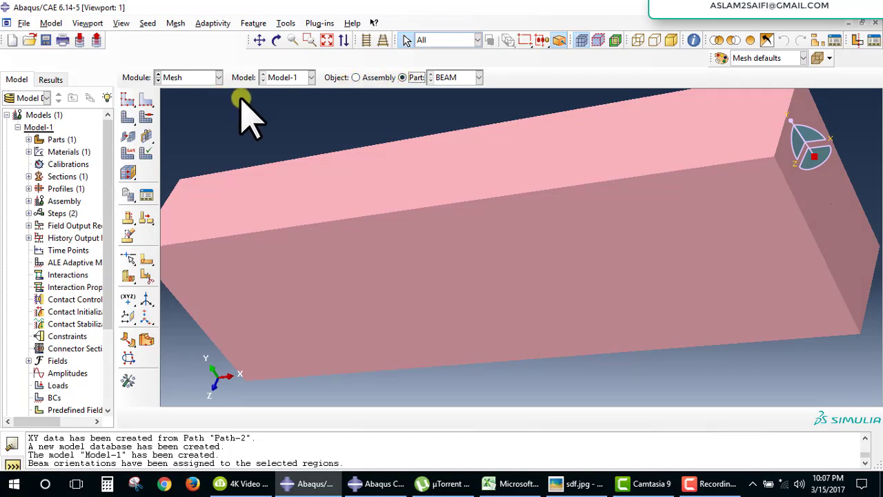
- Seed the BEAM part with an approximate global size of 1
left_click(355, 88)
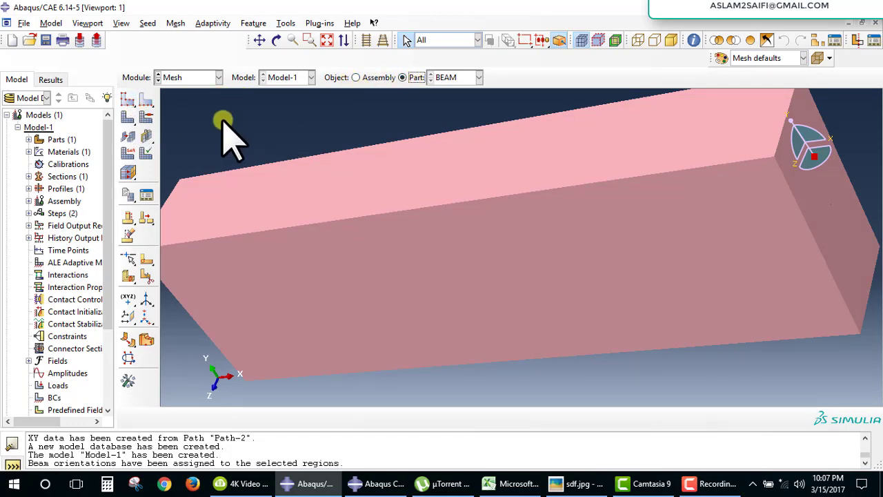
left_click(128, 100)
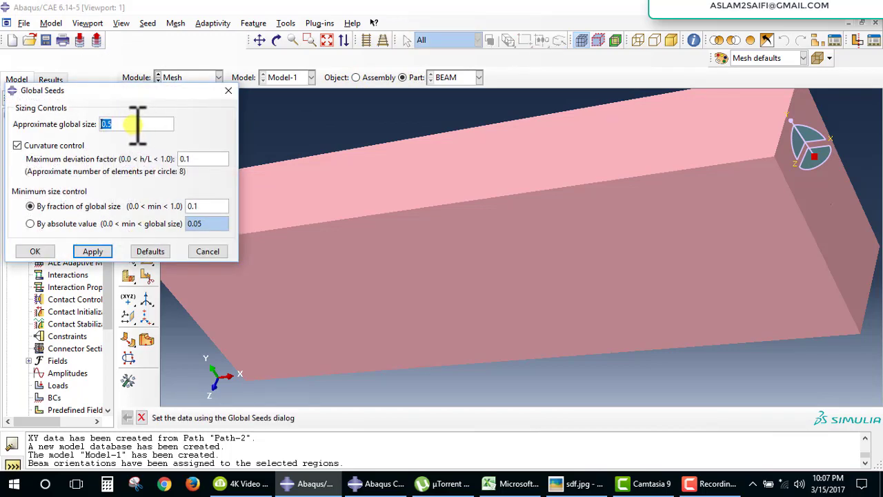
type("1")
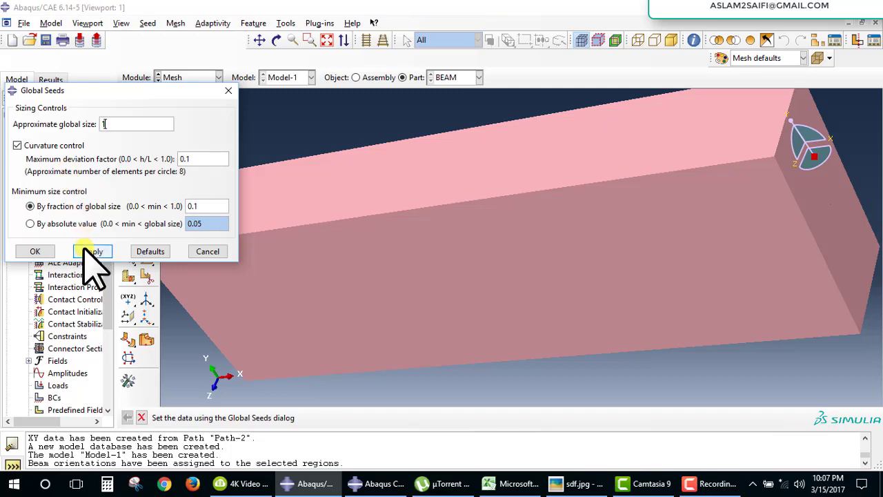
left_click(91, 251)
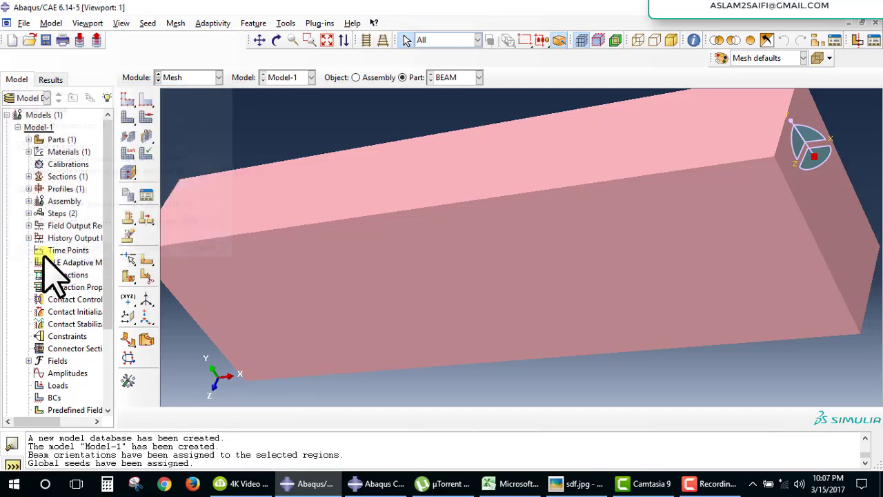
left_click(35, 251)
- Mesh the BEAM part into 10 elements, then select the assembly's Sets in the tree
left_click(127, 118)
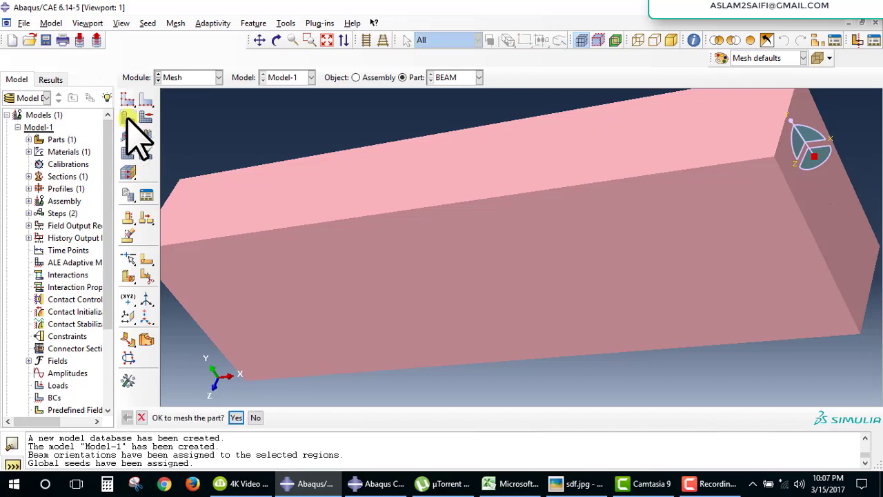
left_click(236, 416)
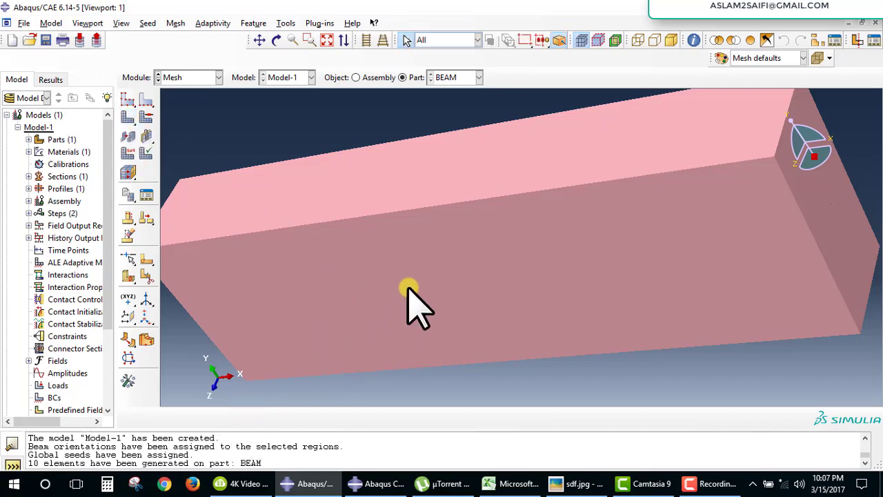
scroll(417, 279, "down", 2)
scroll(418, 279, "down", 3)
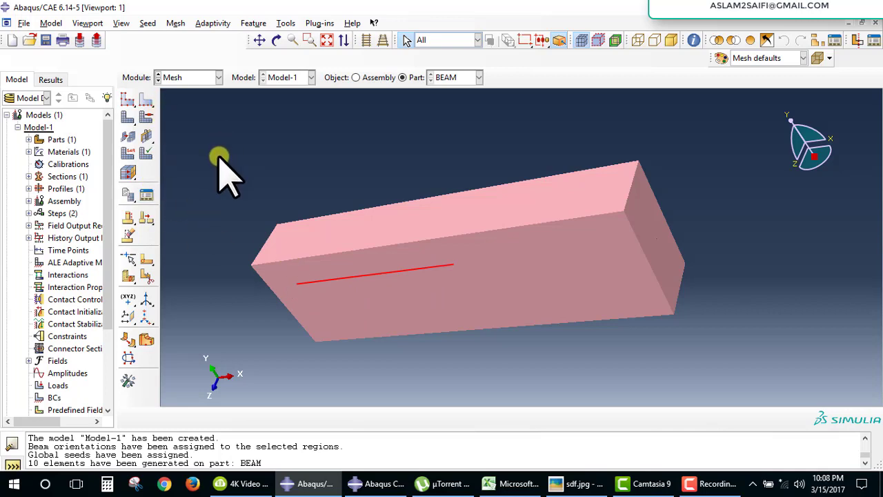
left_click(28, 201)
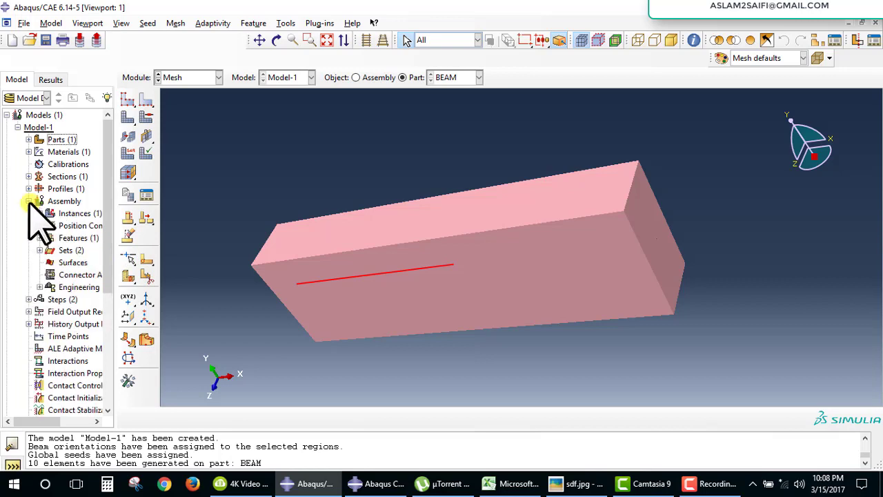
left_click(58, 250)
- Create node set PIN at the beam's left-end node at the origin
right_click(58, 262)
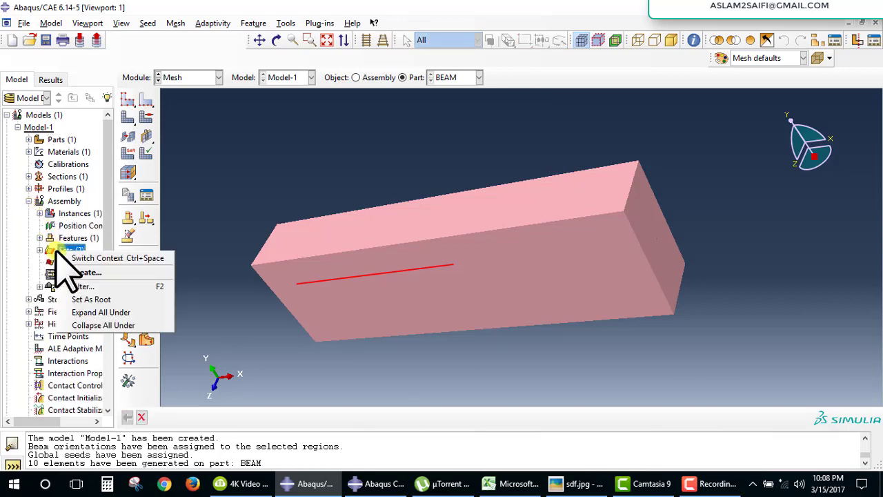
left_click(86, 271)
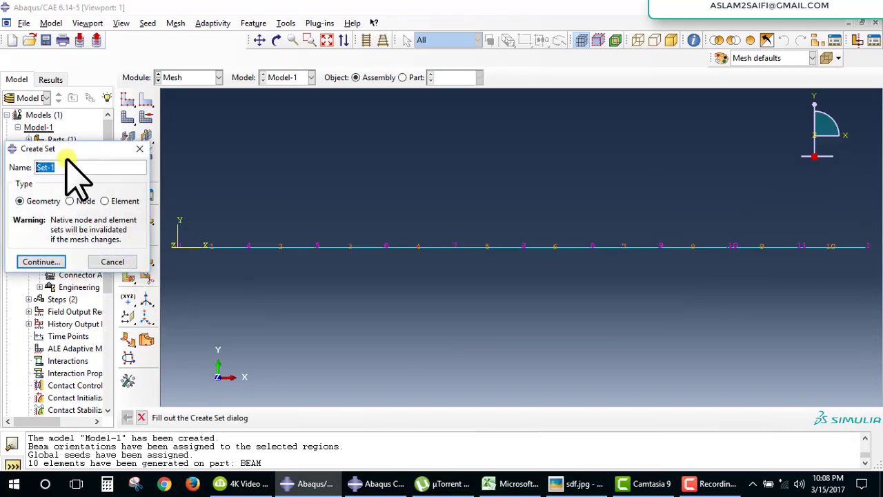
left_click(48, 262)
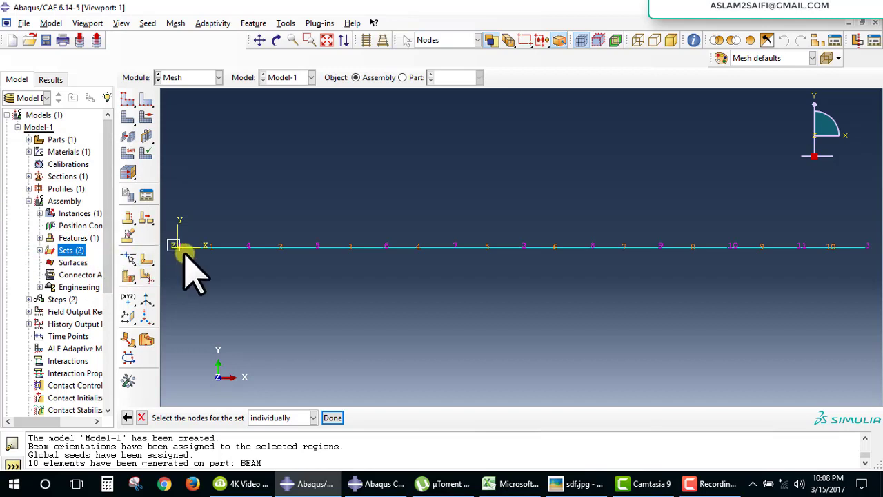
left_click(332, 418)
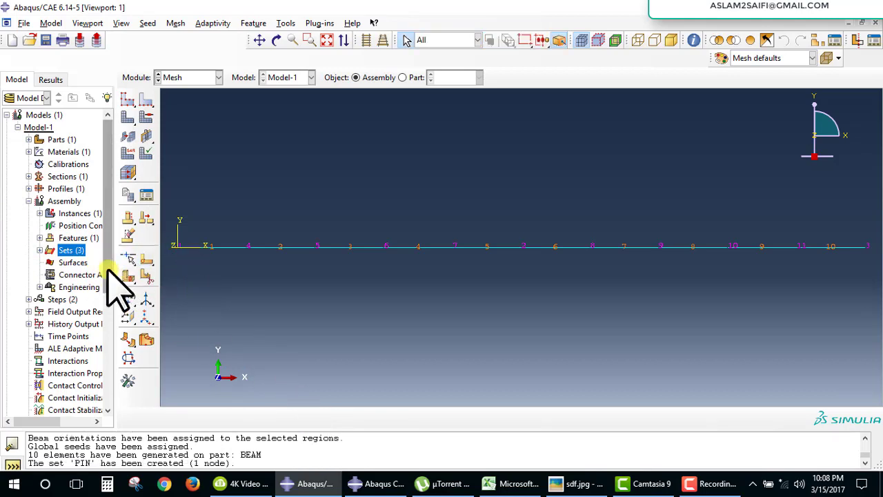
left_click(39, 250)
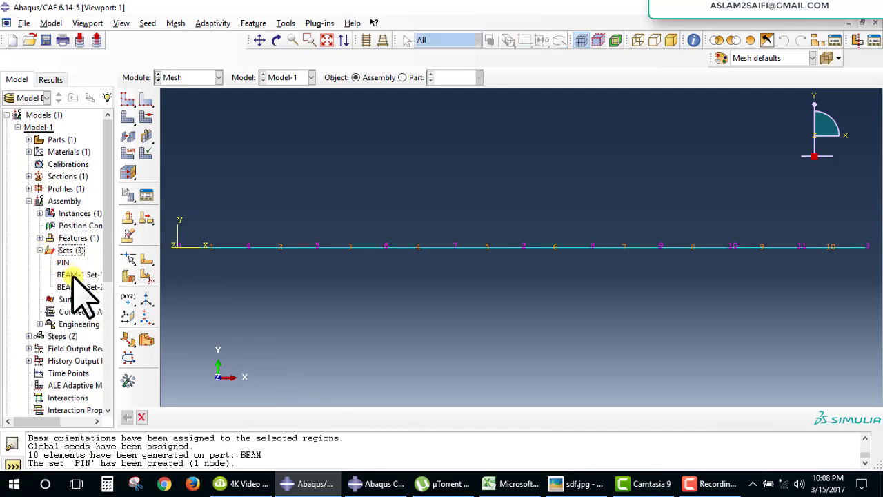
left_click(64, 262)
- Create node set ROLLER at the beam's right-end node
right_click(71, 251)
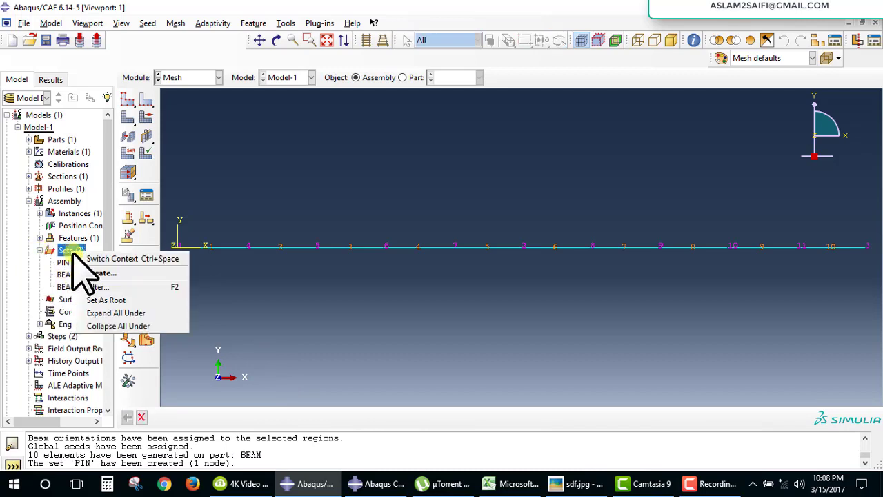
left_click(96, 274)
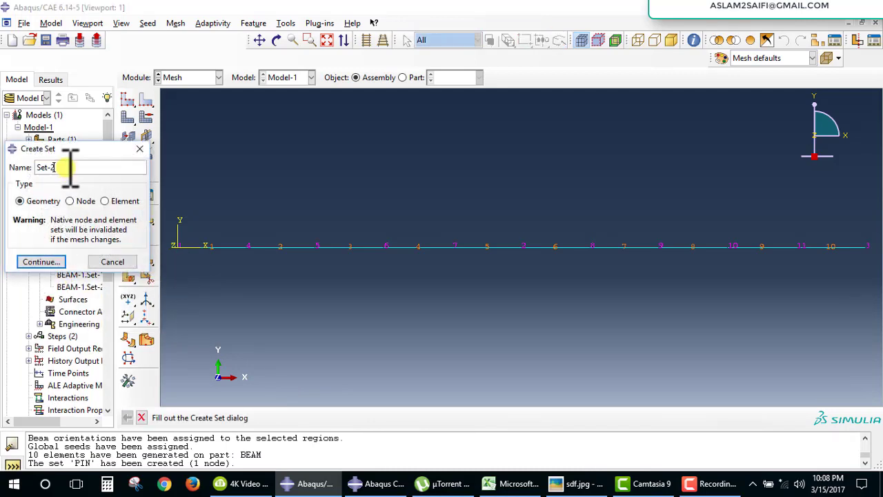
left_click_drag(71, 167, 26, 166)
type("ROLLER")
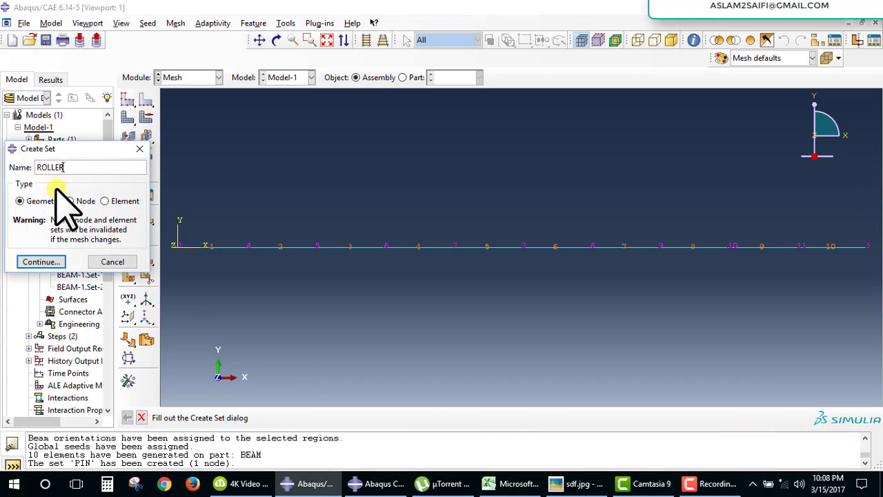
left_click(69, 201)
left_click(40, 262)
left_click(865, 246)
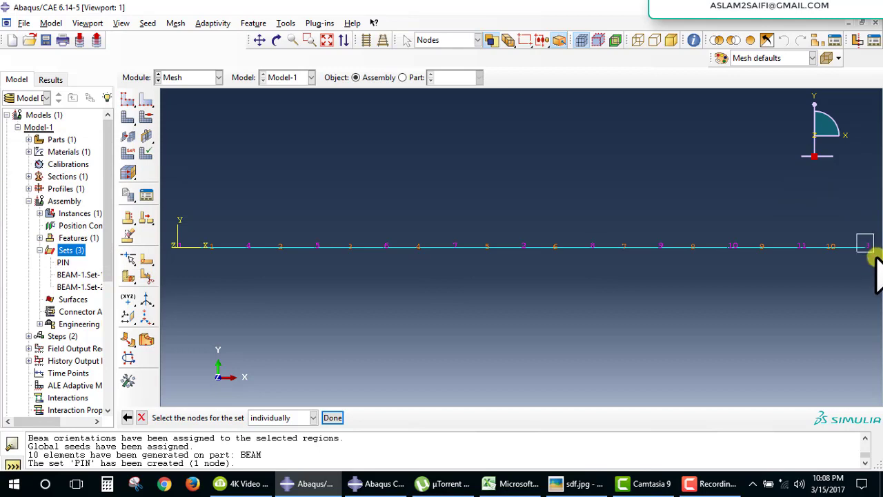
left_click(332, 417)
- Create a one-node set named POINT LOAD at the beam's midspan node
right_click(58, 253)
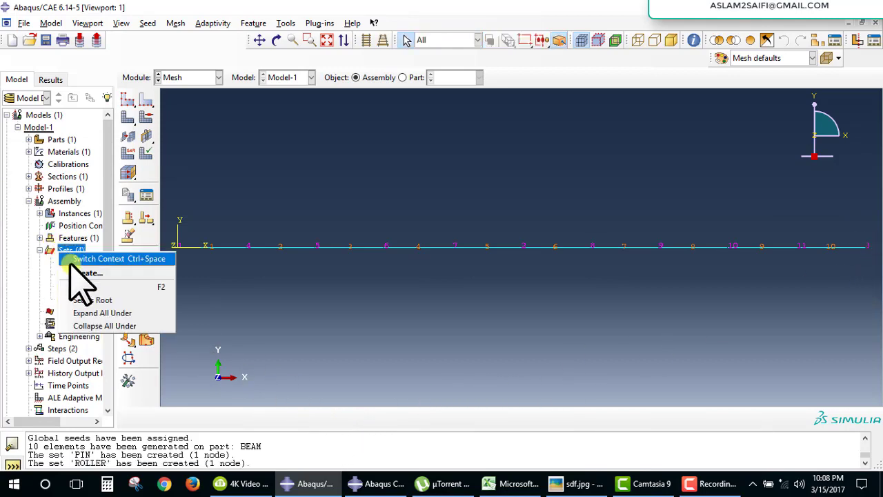
left_click(77, 270)
type("POINT LOAD")
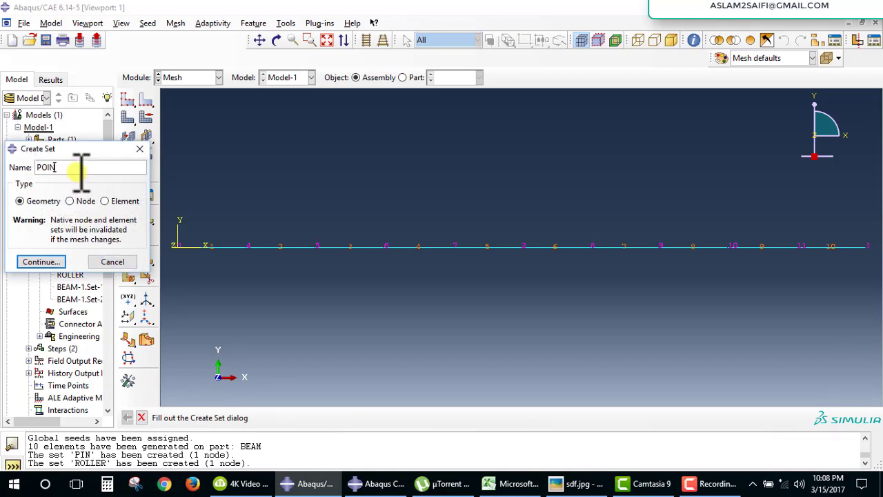
left_click(71, 201)
left_click(42, 261)
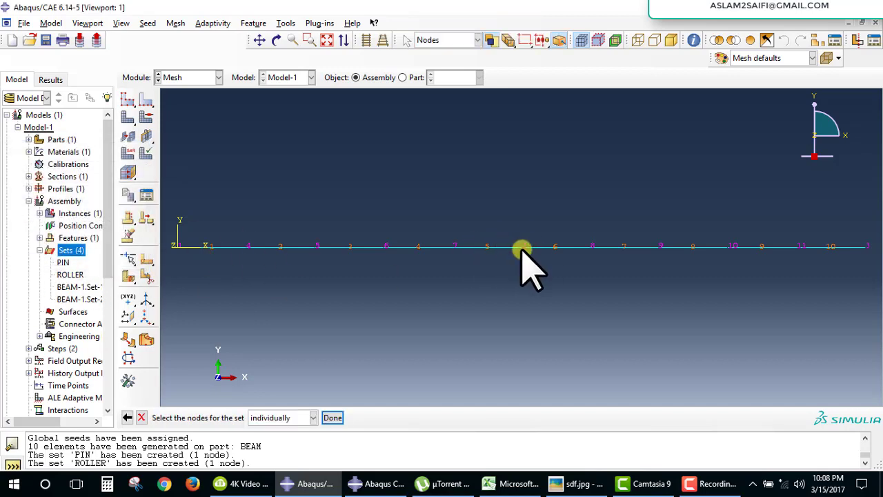
left_click(333, 417)
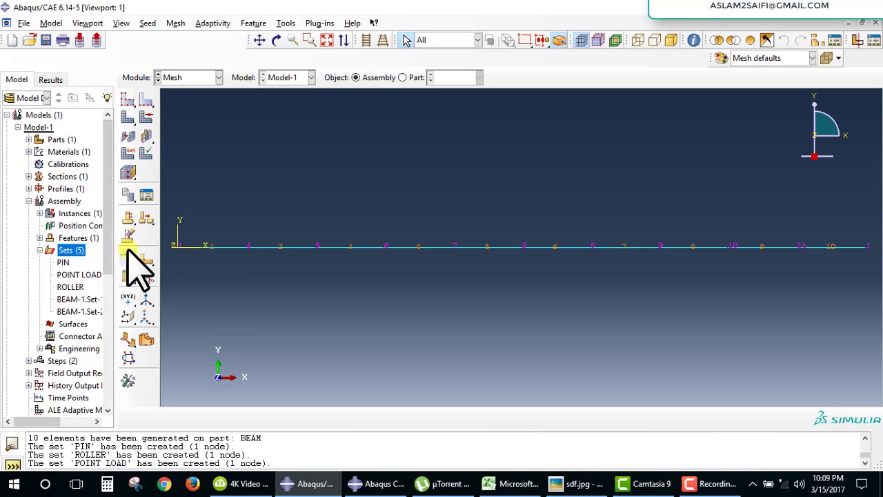
- In the Load module, create PIN-BC as a PINNED support on the PIN set
left_click(171, 77)
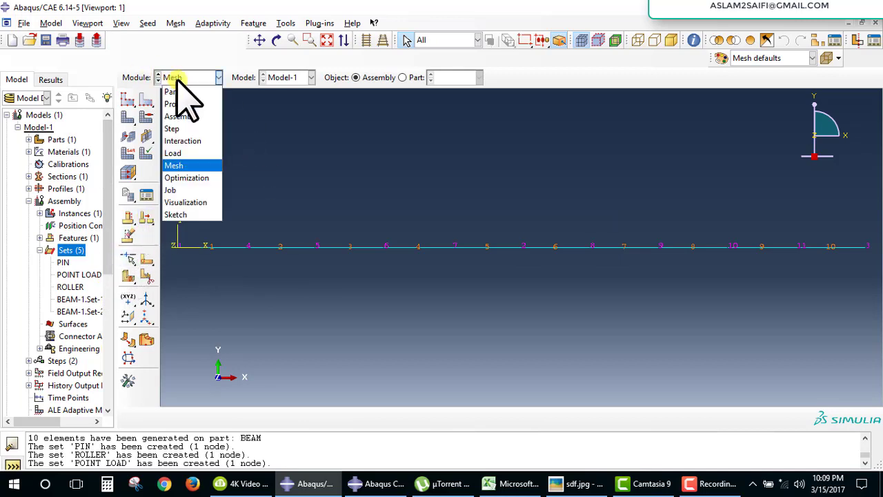
left_click(176, 153)
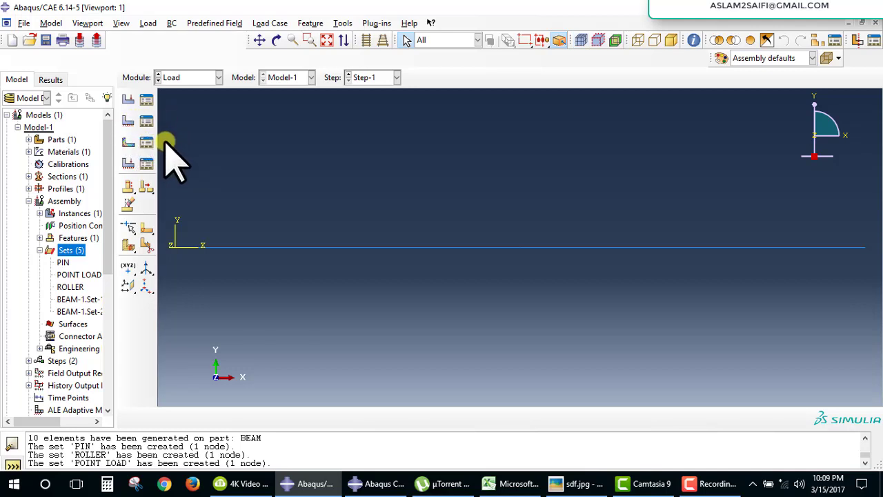
left_click(129, 122)
type("PIN-BC")
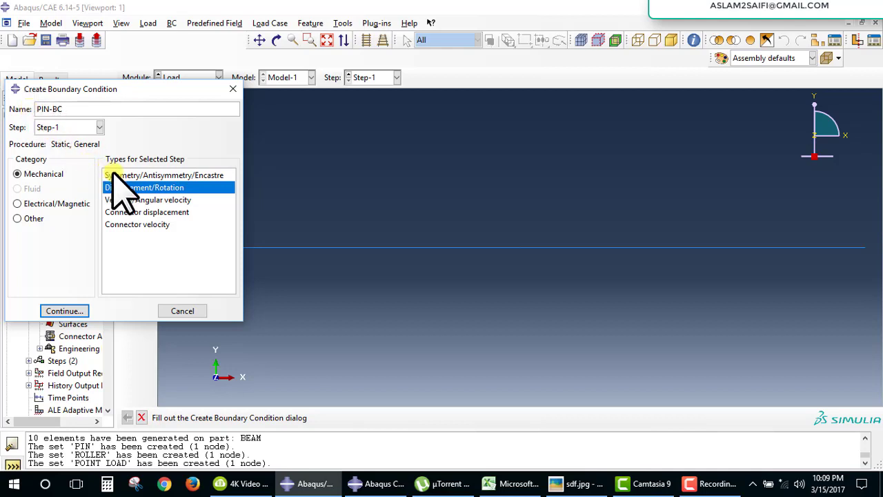
left_click(119, 175)
left_click(62, 309)
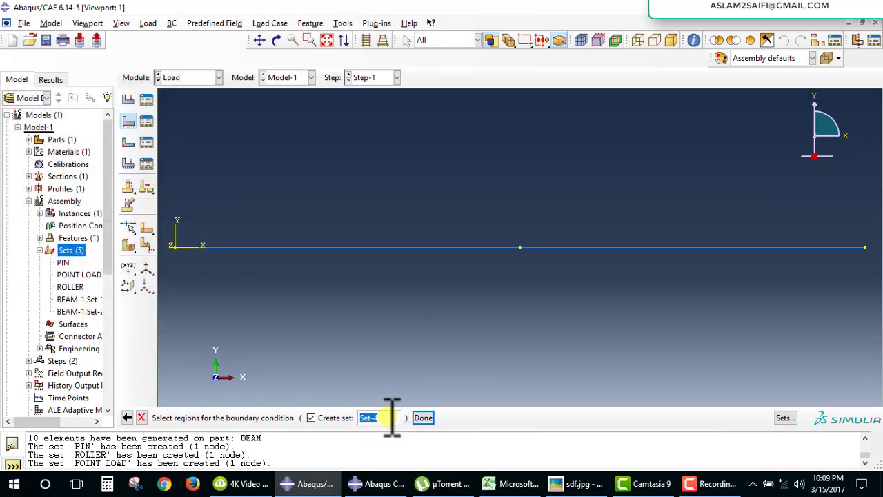
left_click(784, 418)
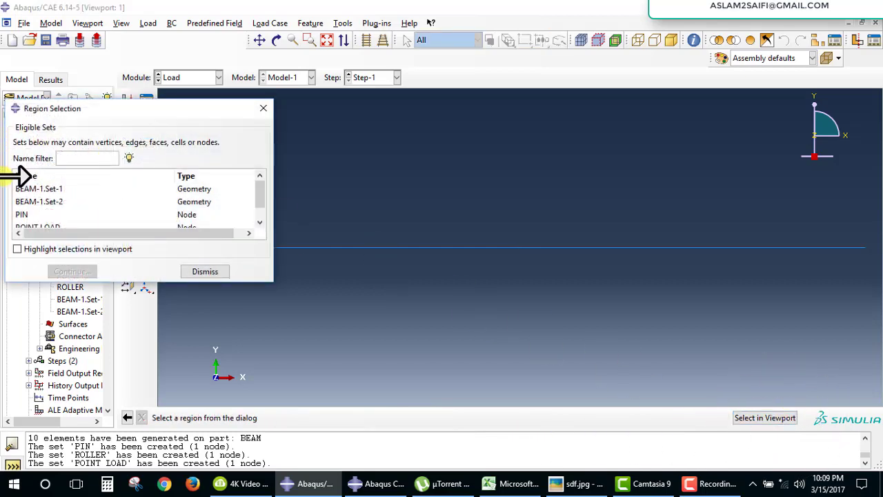
left_click(24, 214)
left_click(90, 271)
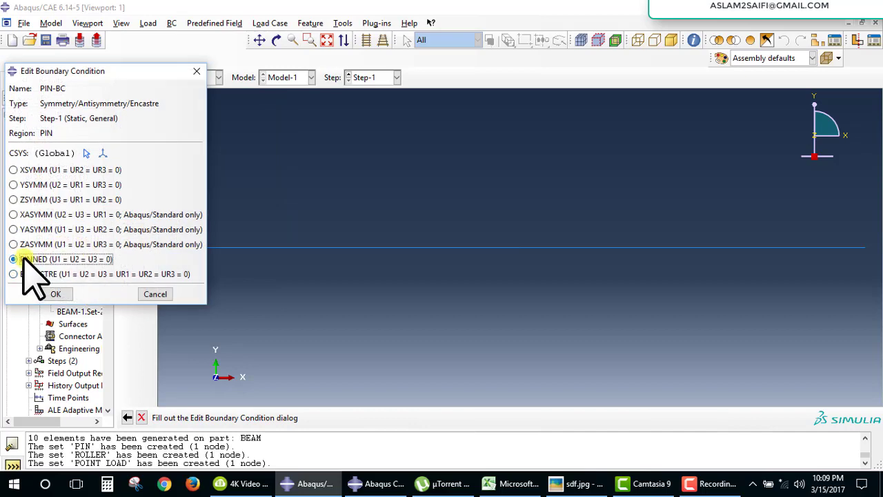
left_click(52, 294)
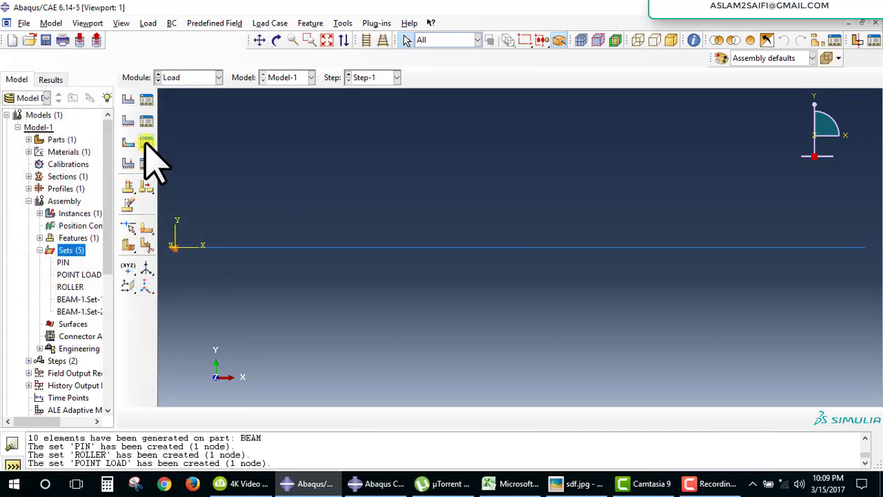
- Create Displacement/Rotation condition ROLLER-BC on the ROLLER set with U2 fixed at 0
left_click(127, 120)
type("ROLLER-BC")
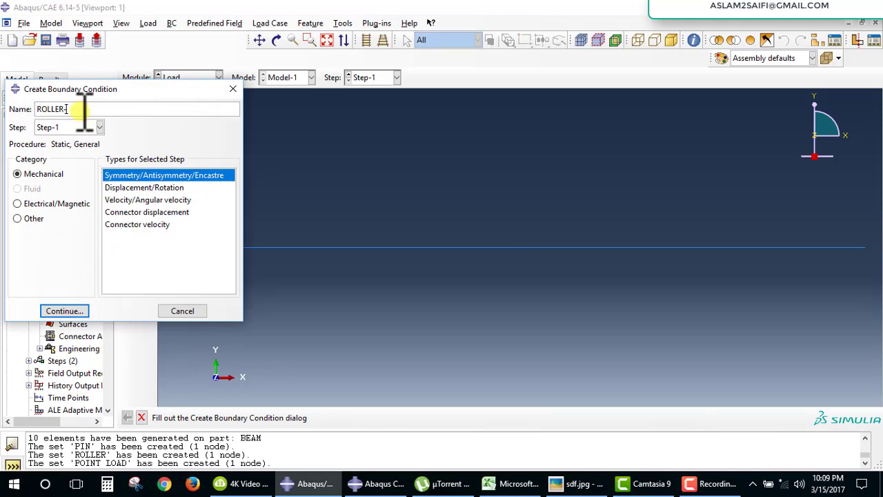
left_click(163, 188)
left_click(61, 312)
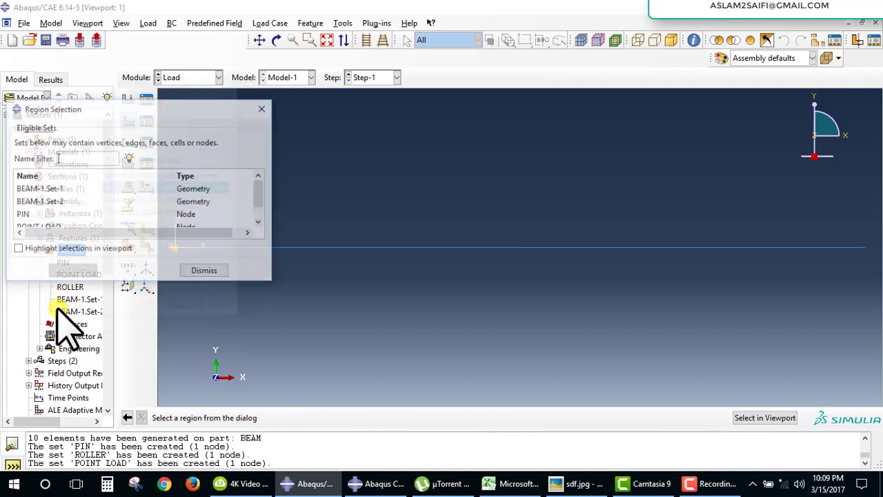
left_click(38, 227)
scroll(40, 231, "down", 1)
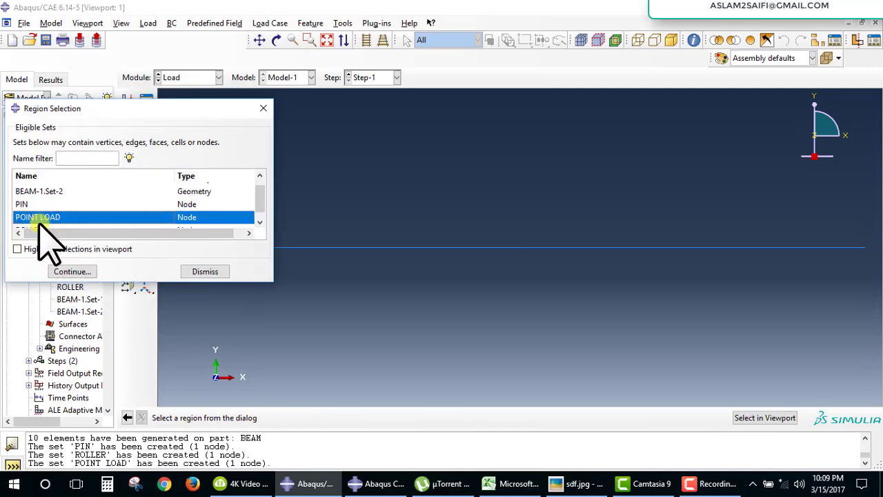
scroll(40, 227, "down", 1)
left_click(38, 220)
left_click(70, 270)
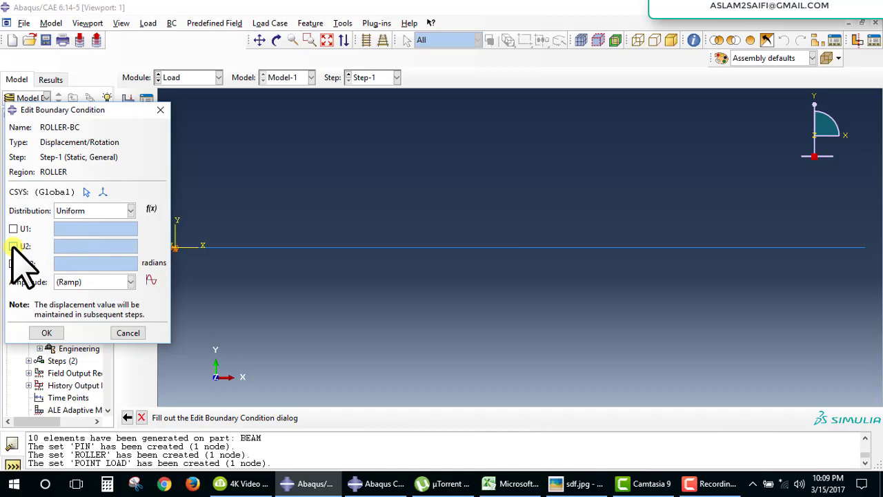
left_click(13, 245)
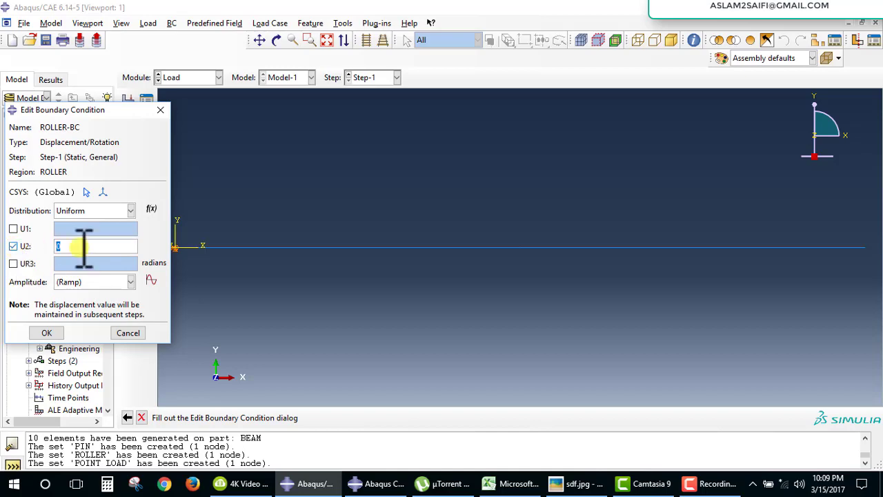
left_click(47, 333)
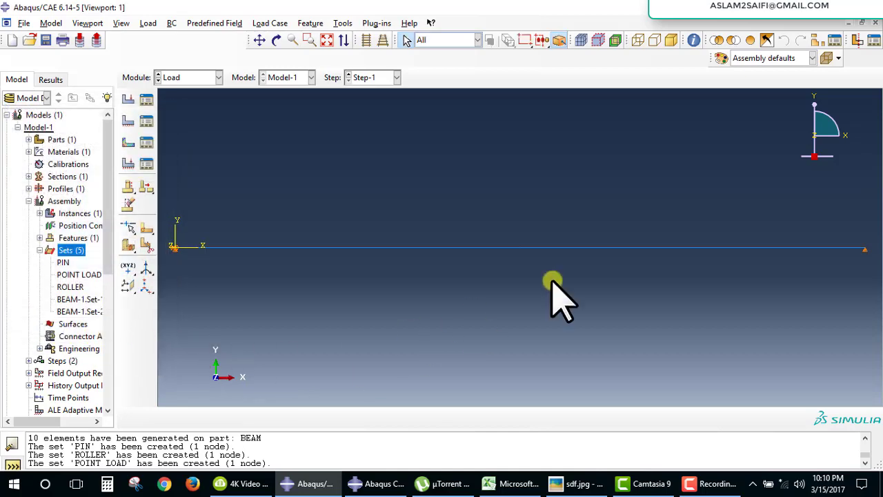
- Apply concentrated force POINT downward (CF2) on the POINT LOAD midspan set
scroll(867, 252, "up", 2)
scroll(868, 252, "down", 1)
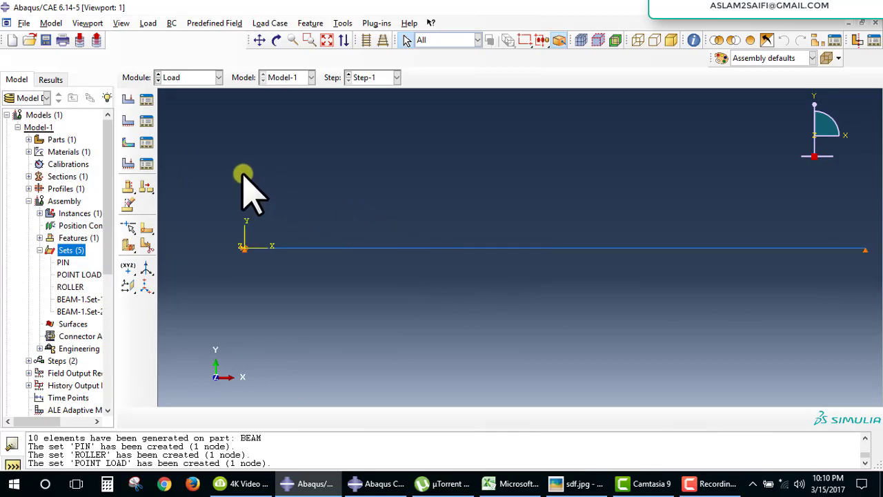
left_click(127, 99)
type("POINT")
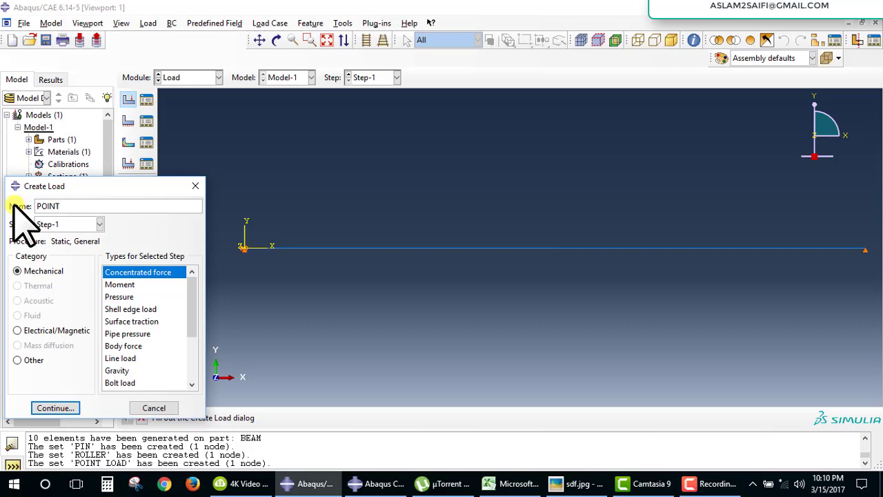
left_click(56, 408)
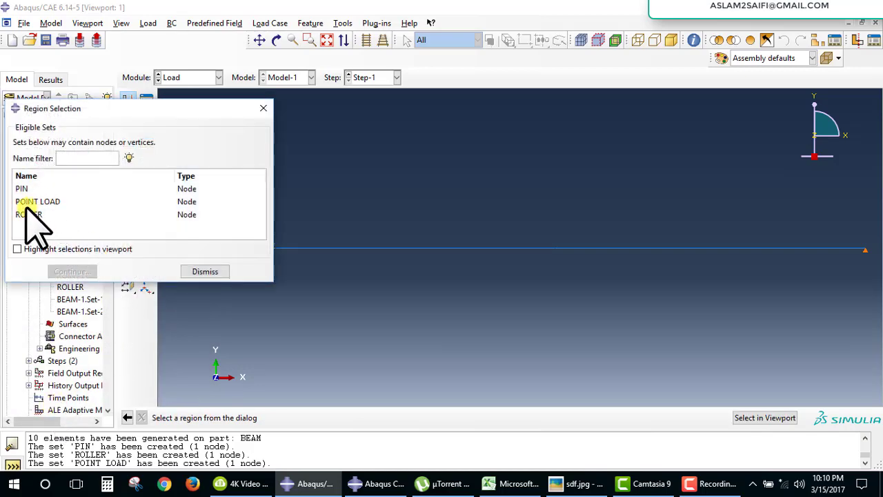
left_click(35, 202)
left_click(71, 271)
type("-10")
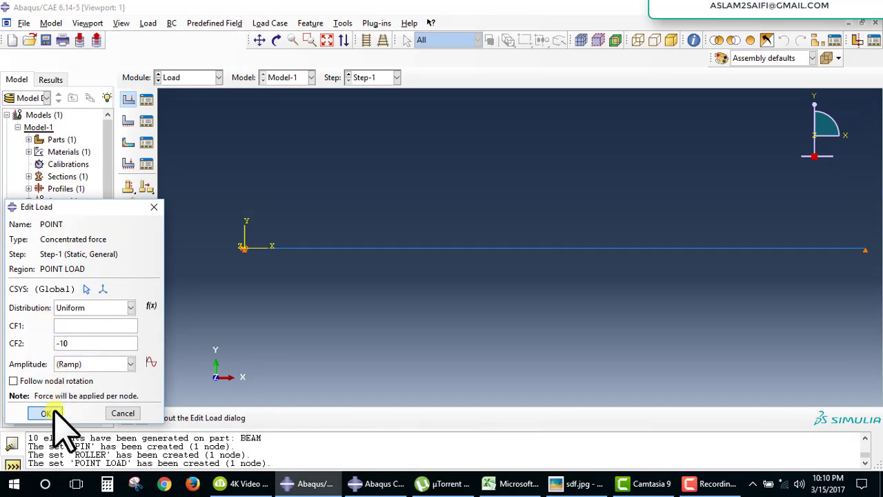
left_click(49, 413)
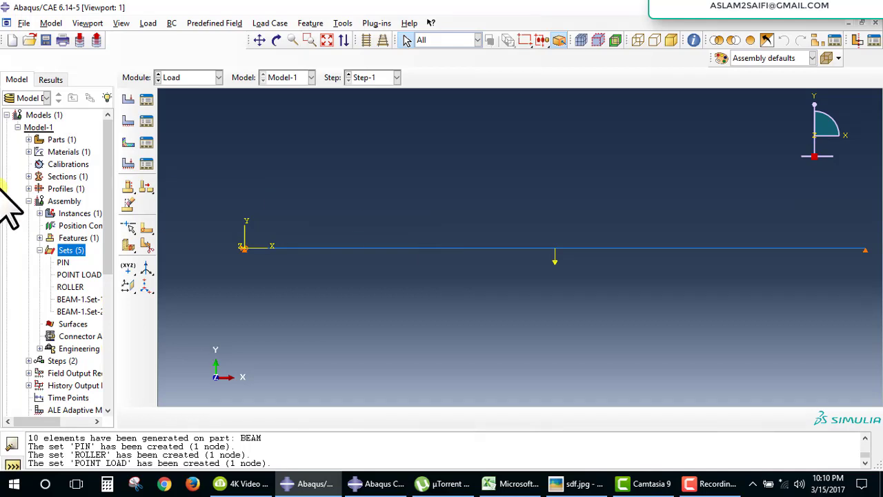
- Create field output request F-Output-2 with NFORCSO nodal forces under Forces/Reactions
left_click(40, 250)
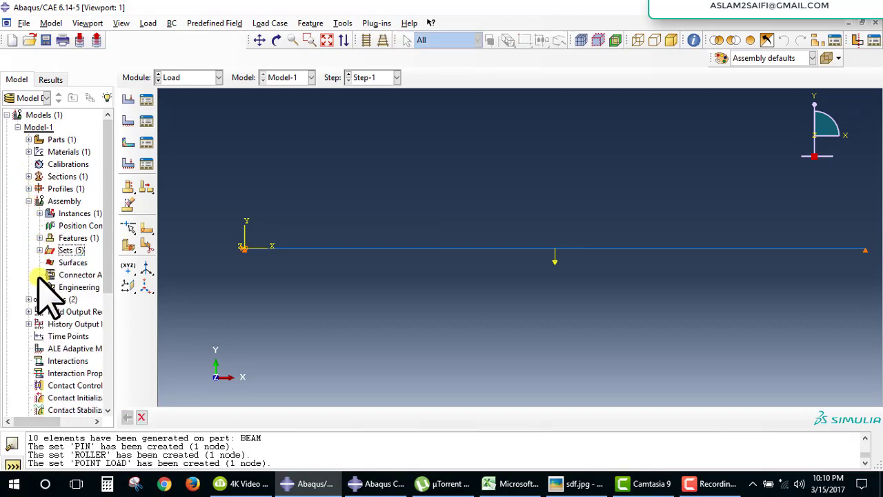
left_click(58, 312)
right_click(61, 314)
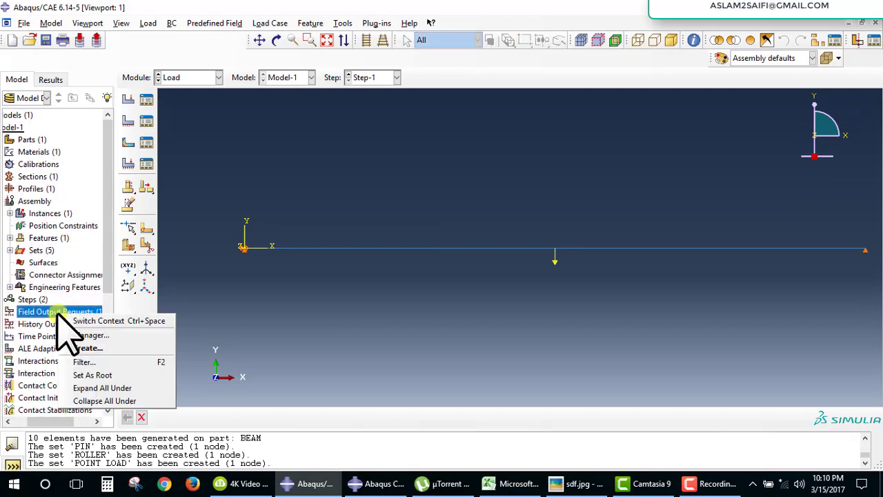
left_click(77, 349)
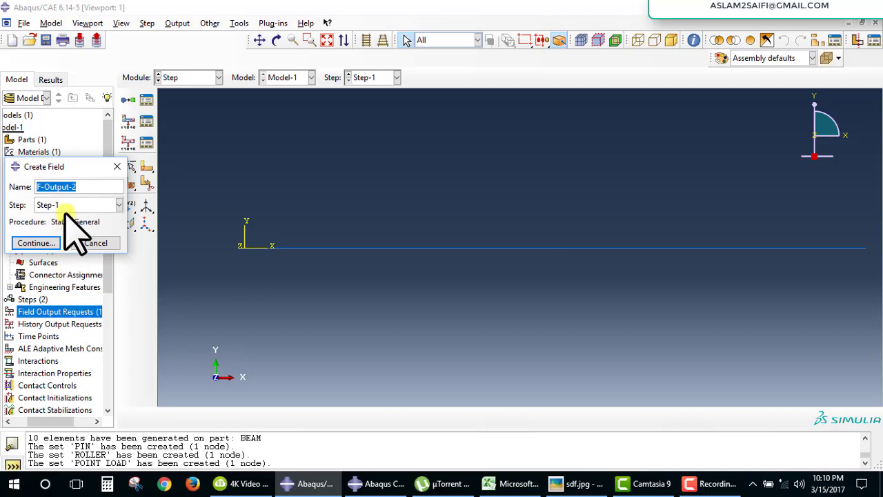
left_click(50, 243)
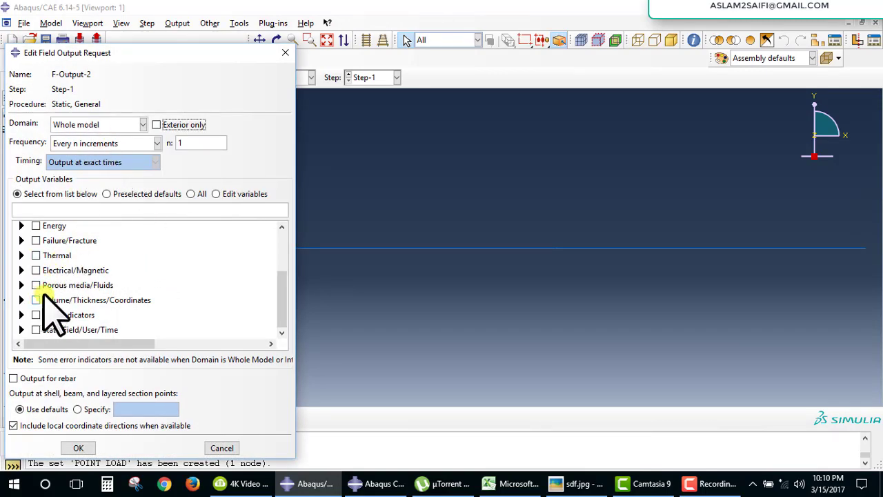
left_click_drag(282, 304, 282, 255)
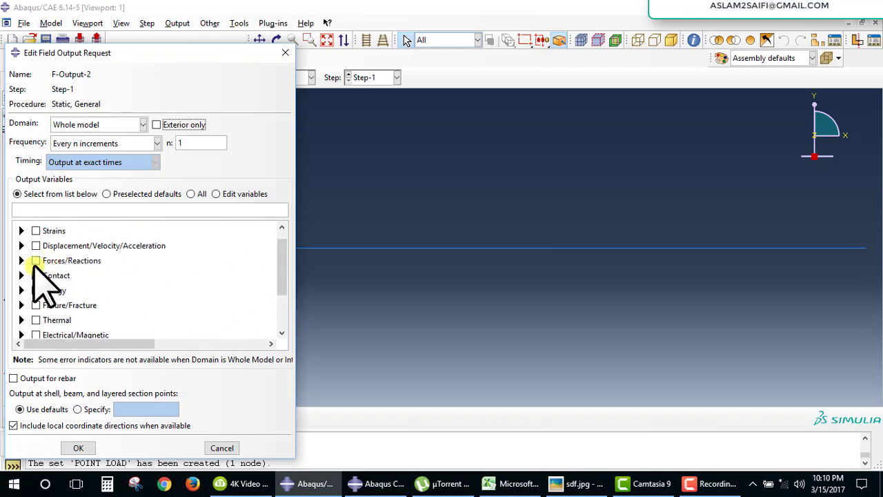
left_click(22, 261)
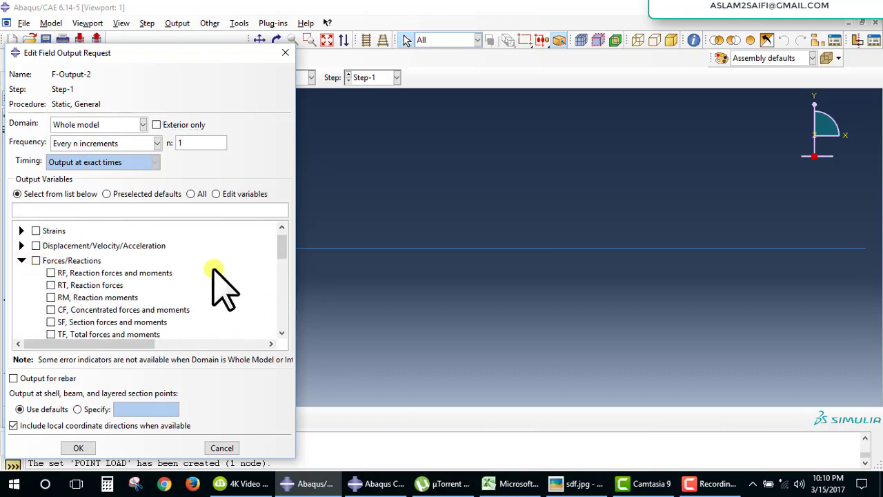
scroll(257, 270, "down", 2)
scroll(253, 271, "down", 2)
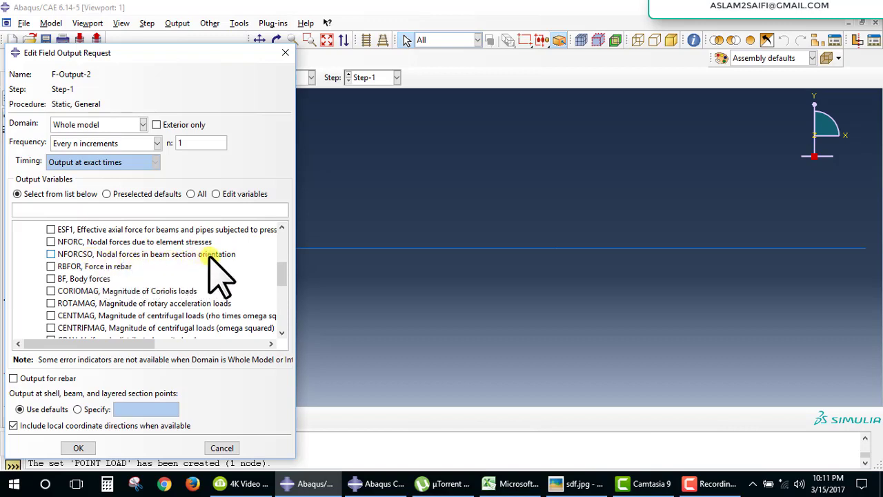
left_click(51, 254)
left_click(76, 448)
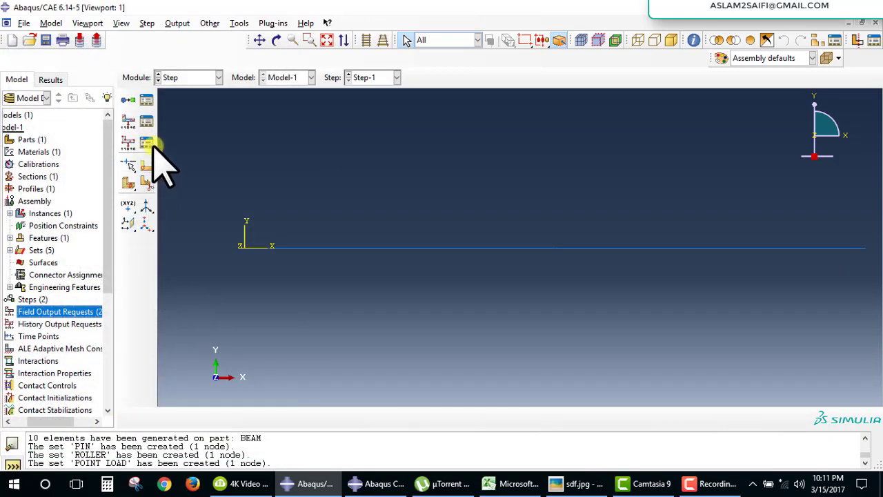
- Create Job-1 for Model-1 with default settings and submit it, overwriting earlier files
left_click(215, 78)
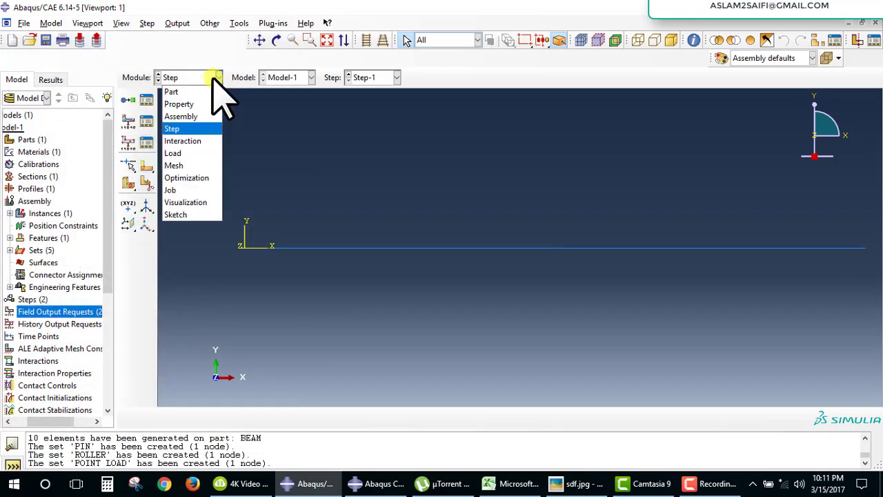
left_click(174, 191)
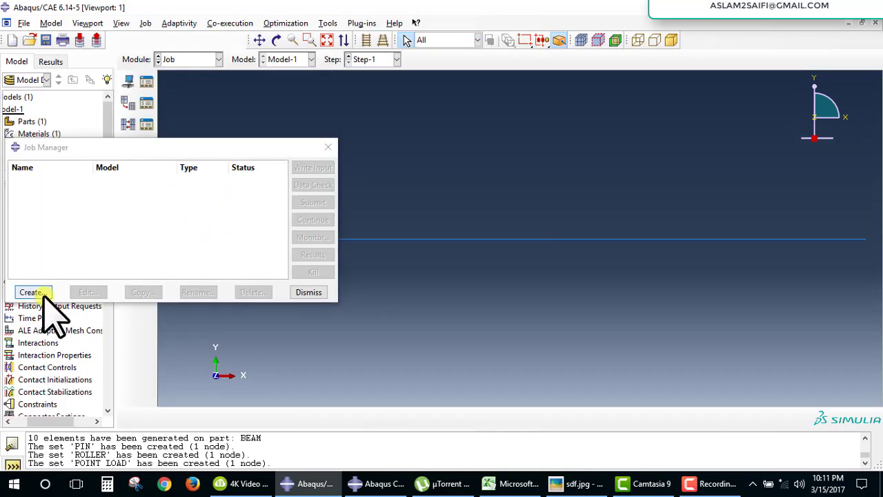
left_click(38, 292)
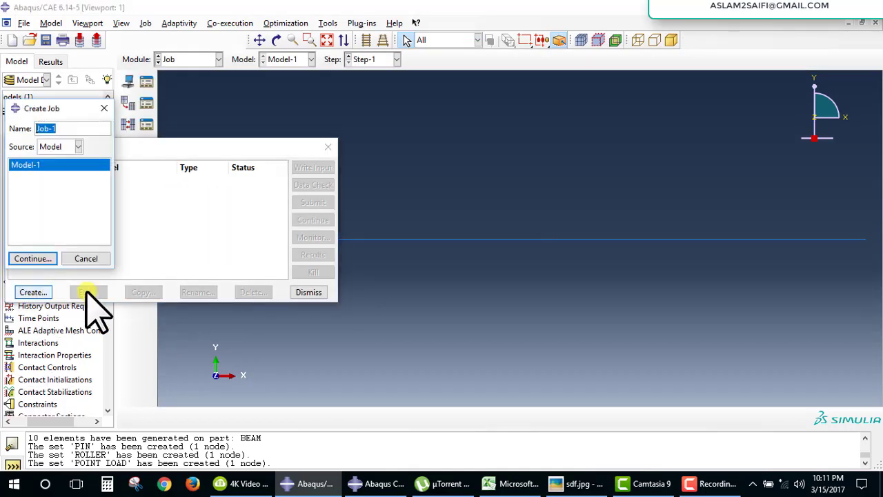
left_click(38, 257)
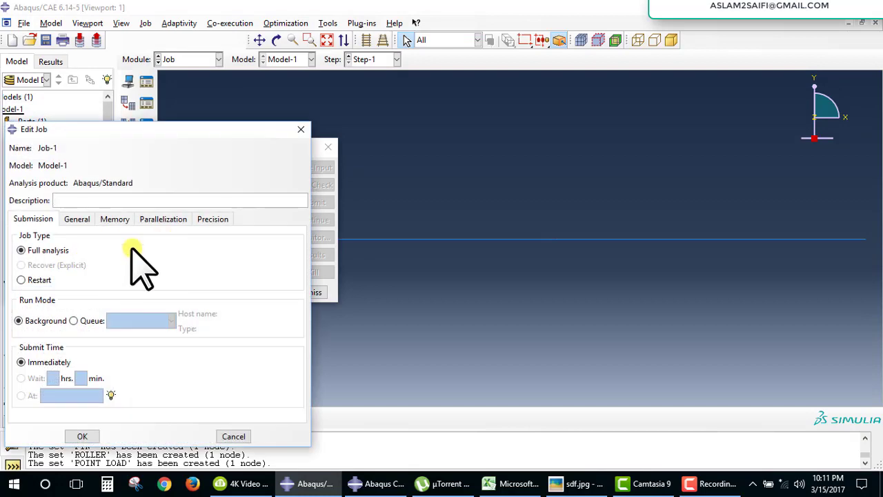
left_click(81, 435)
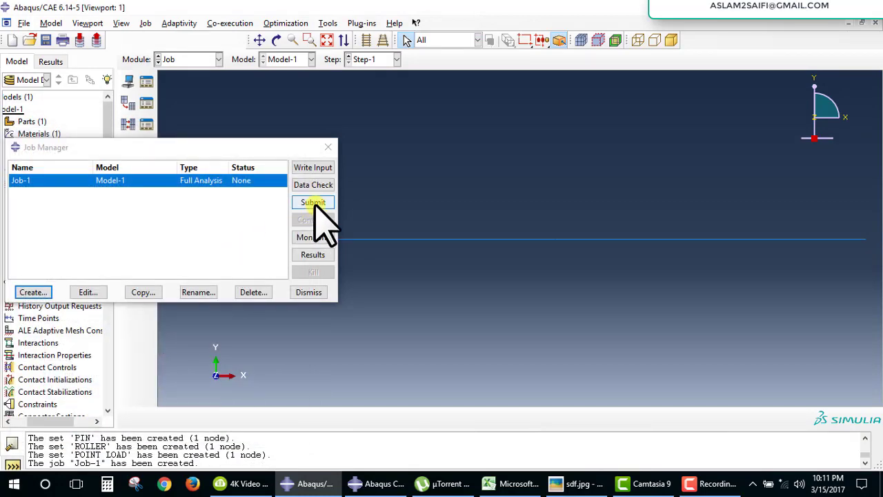
left_click(313, 203)
left_click(38, 345)
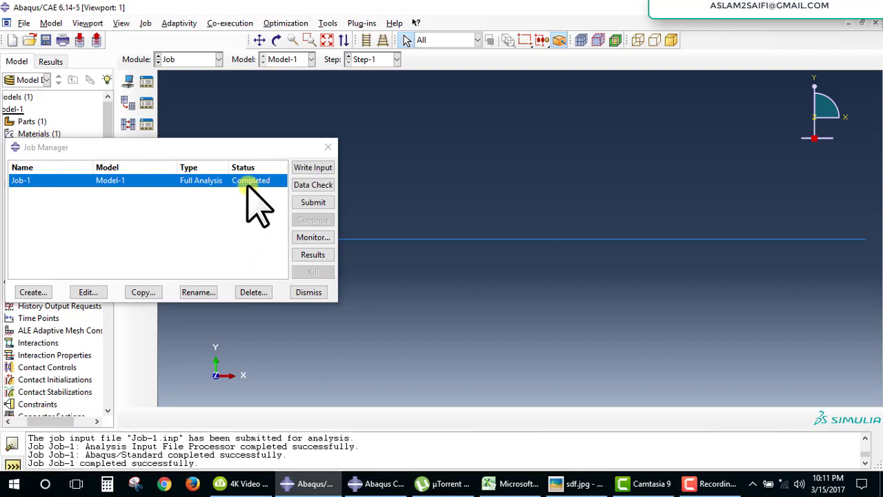
- Open Job-1 results and plot Mises stress contours on the deformed beam
left_click(312, 255)
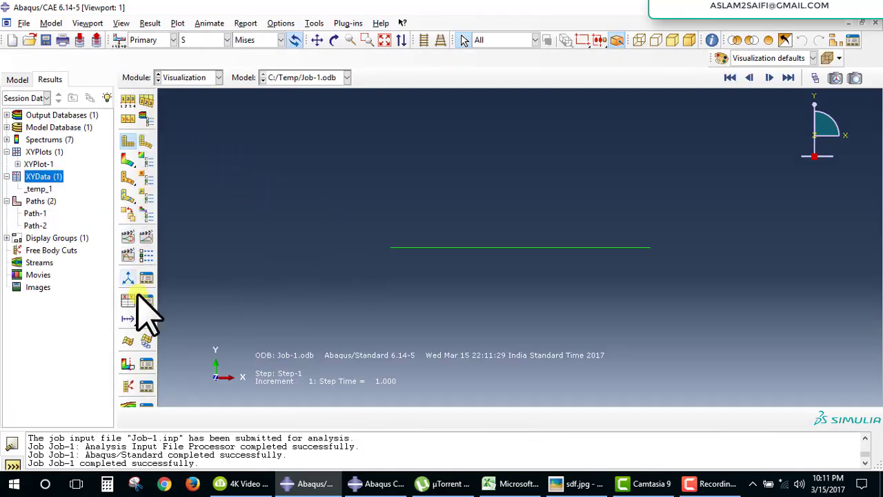
left_click(124, 160)
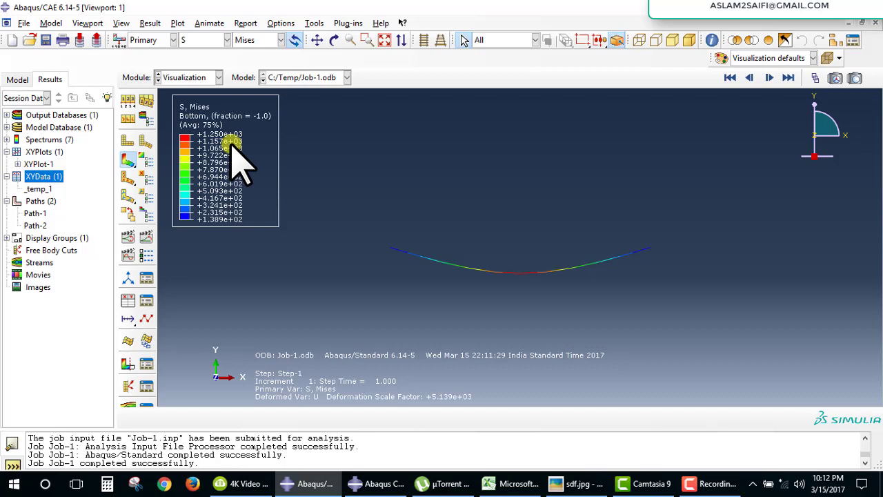
- Create Path-3 as a node-list path by picking the beam nodes in order, from node 1 to node 3
left_click(314, 23)
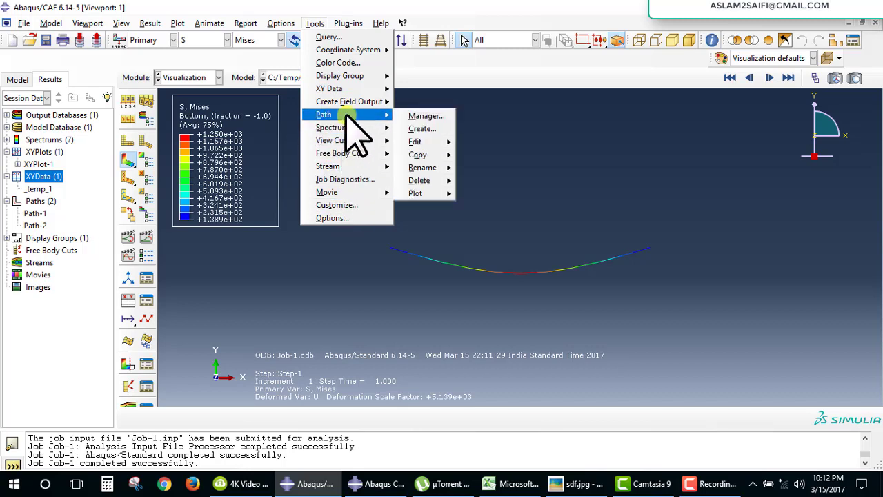
left_click(425, 130)
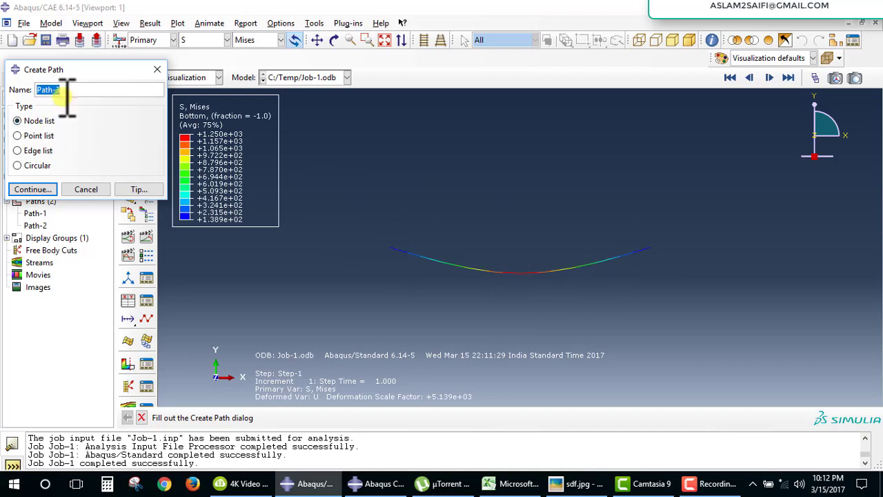
left_click(34, 188)
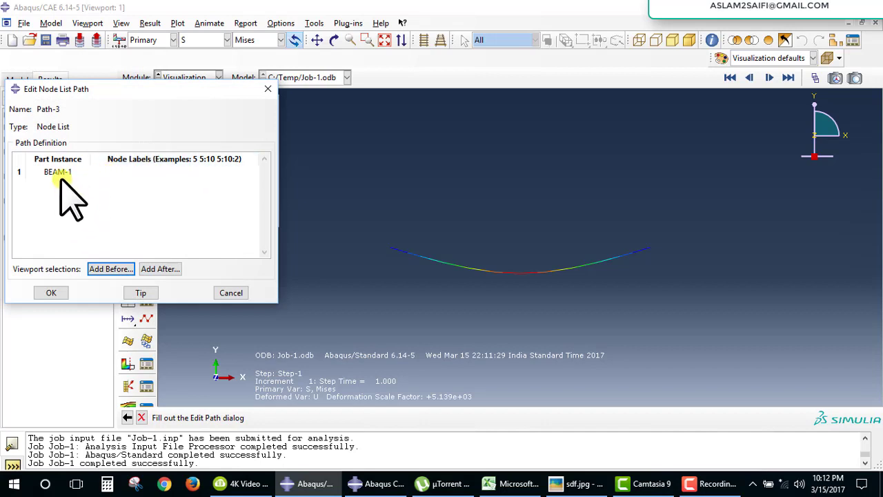
left_click(110, 269)
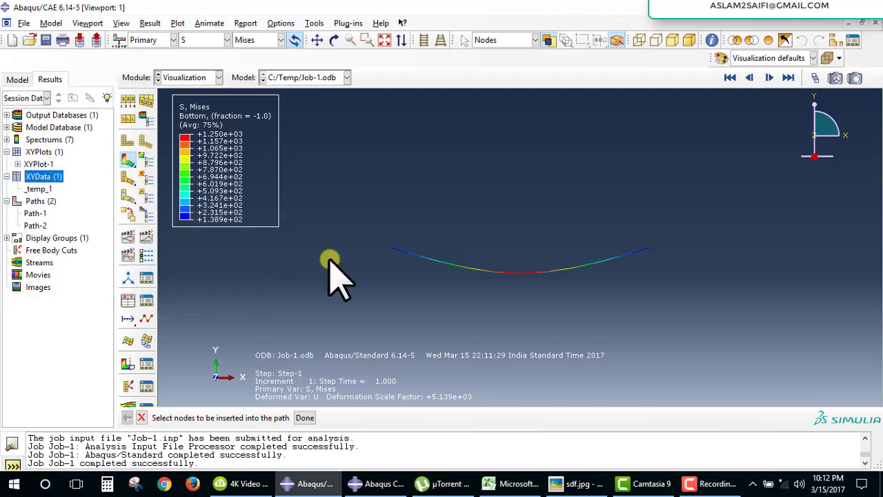
left_click(391, 247)
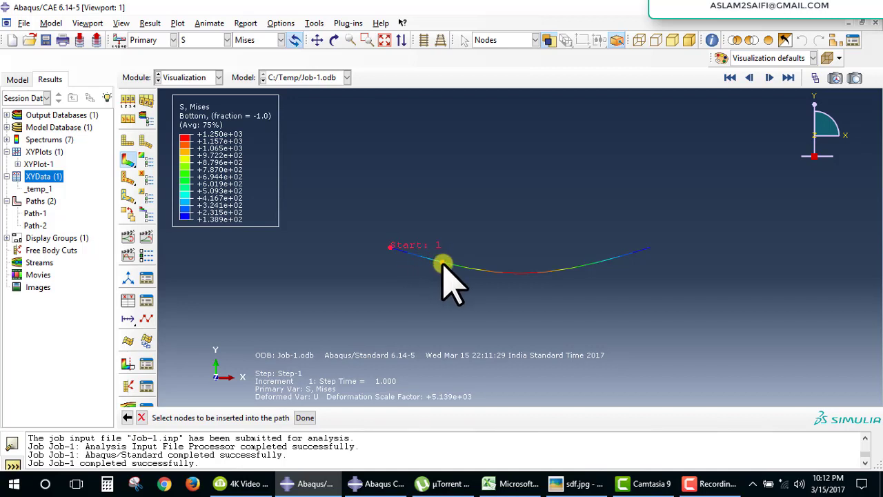
left_click(494, 271)
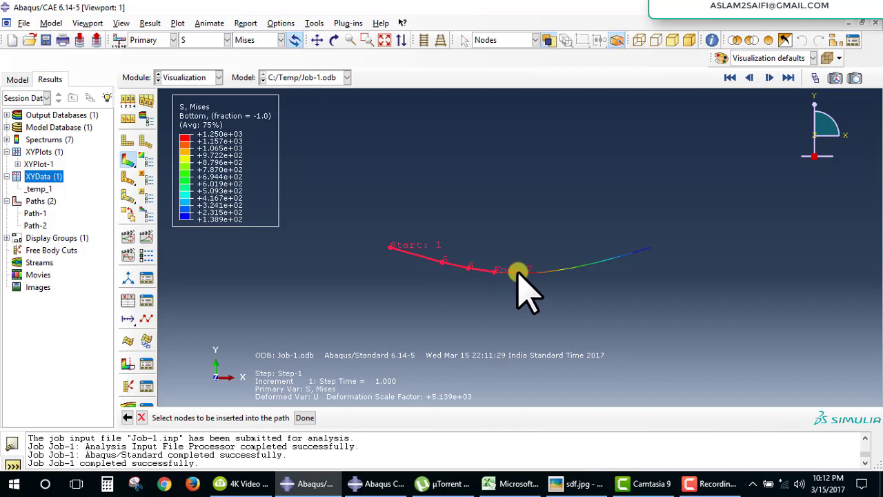
left_click(518, 272)
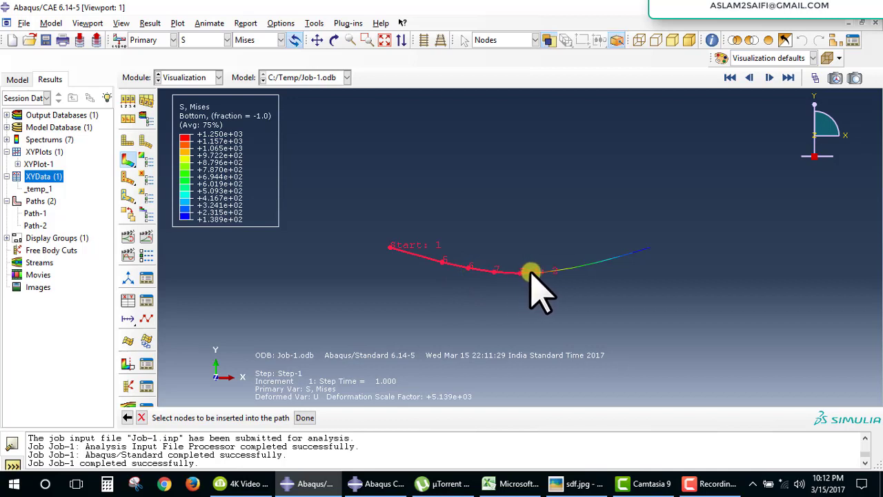
left_click(572, 267)
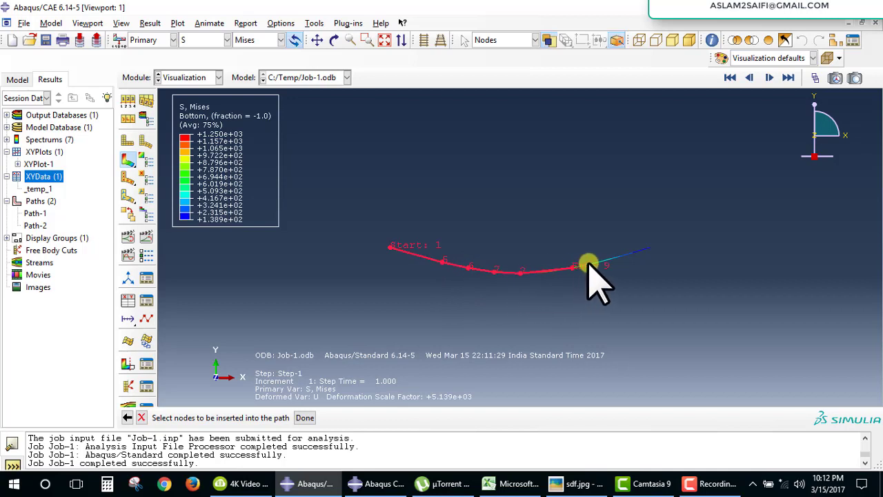
left_click(625, 254)
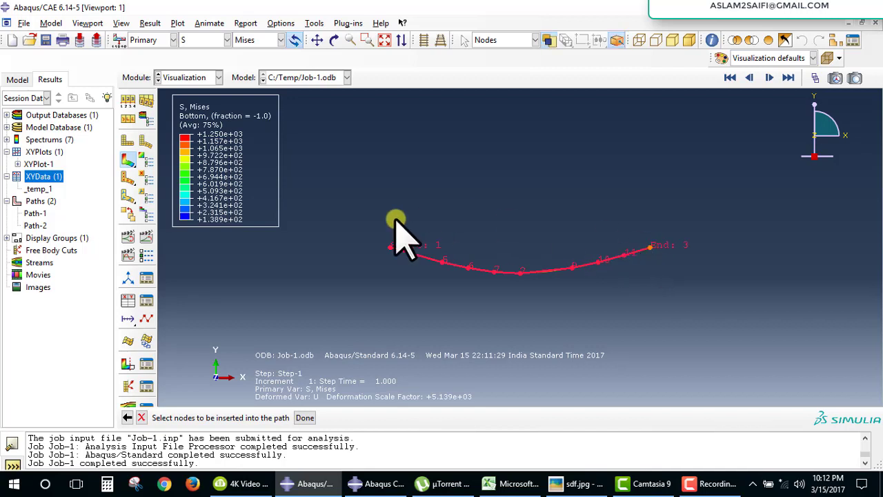
left_click(304, 418)
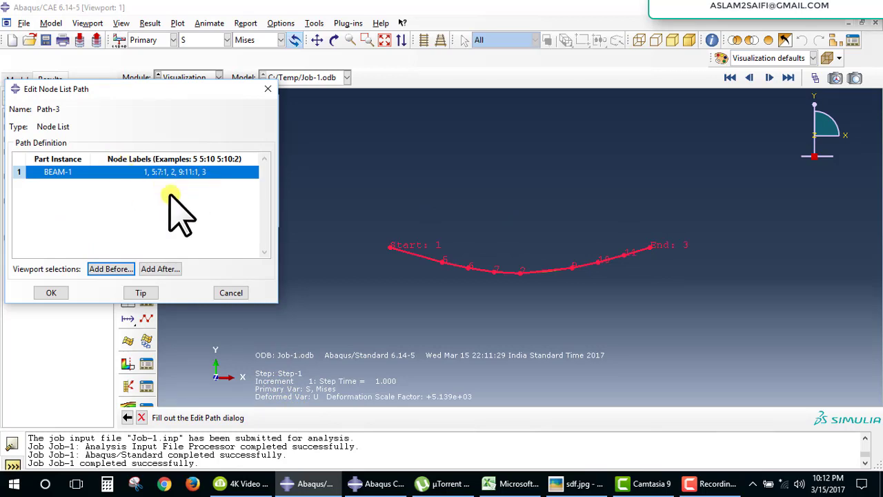
left_click(51, 292)
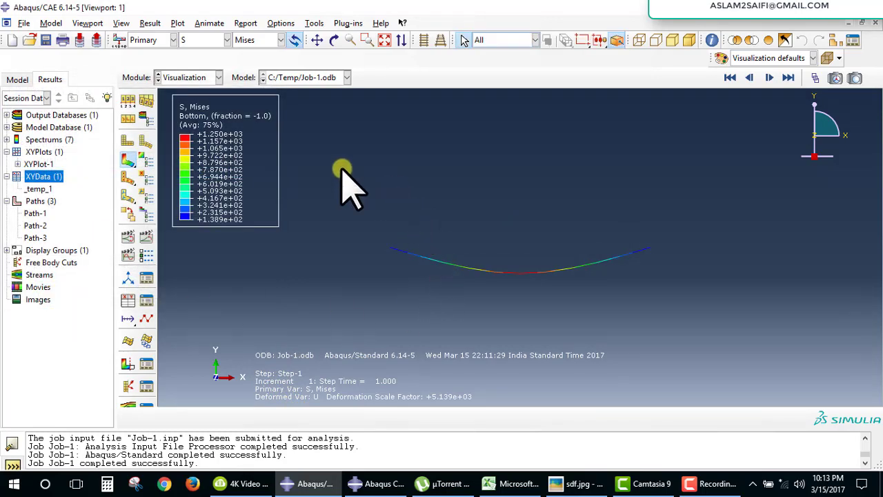
- Start new XY data from a path, dismiss the part instance warning, and choose Path-3
left_click(41, 178)
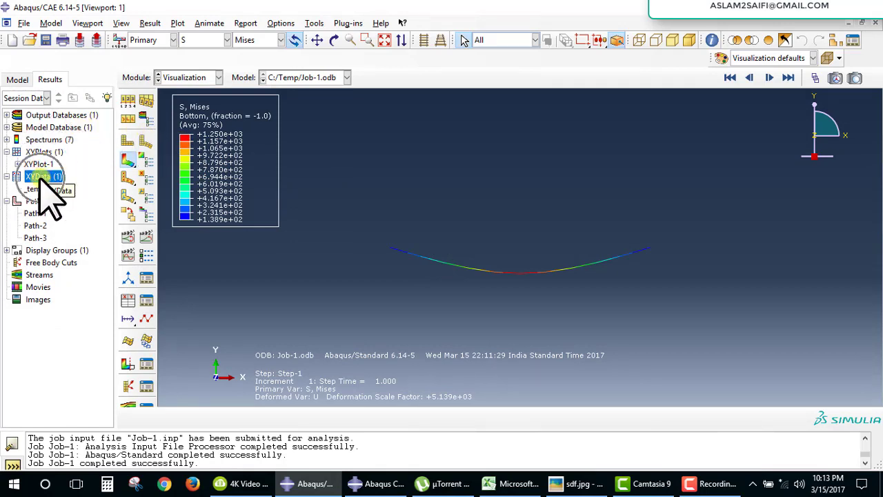
right_click(42, 180)
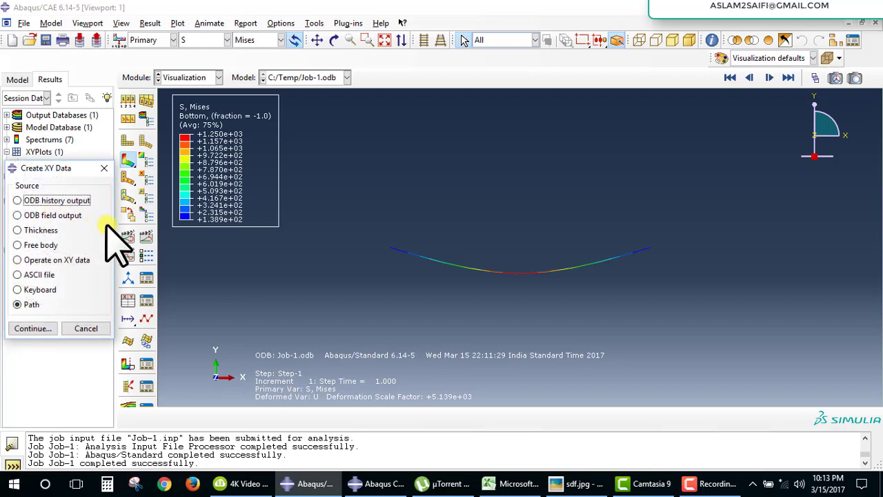
left_click(28, 328)
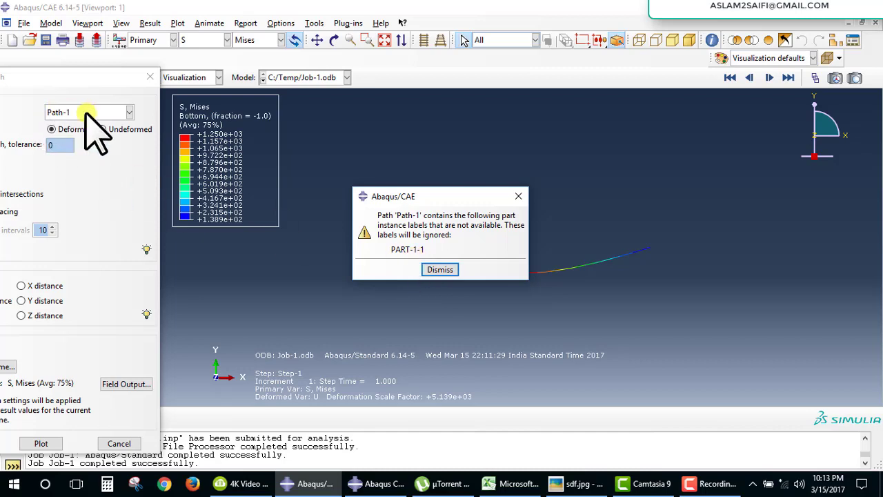
left_click(439, 269)
left_click_drag(77, 83, 176, 57)
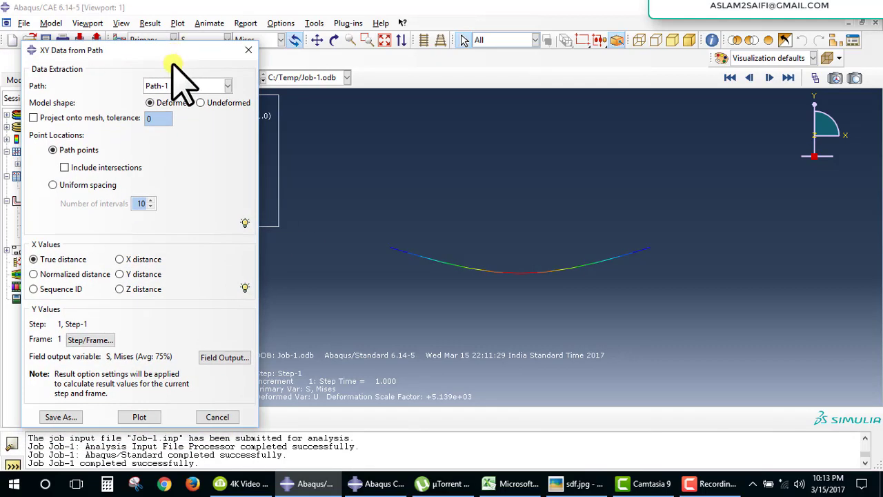
left_click(183, 86)
left_click(165, 126)
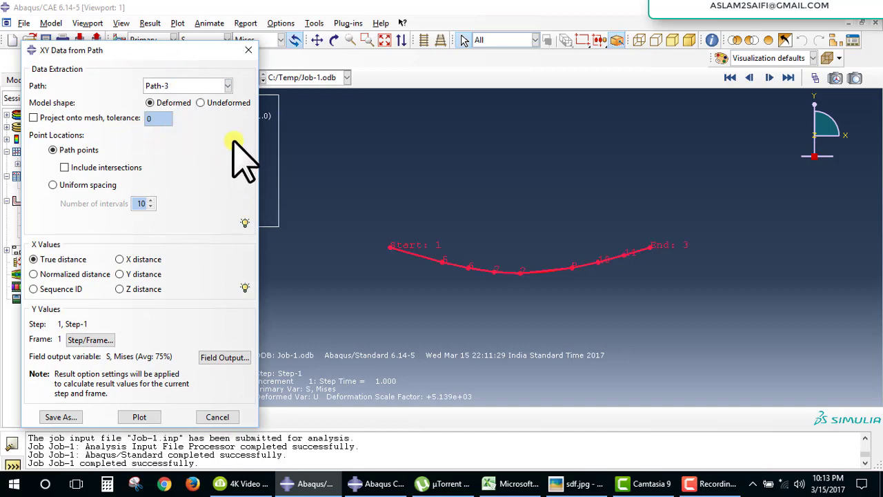
- Set NFORCSO2 as the field output variable and plot it along Path-3
left_click(235, 357)
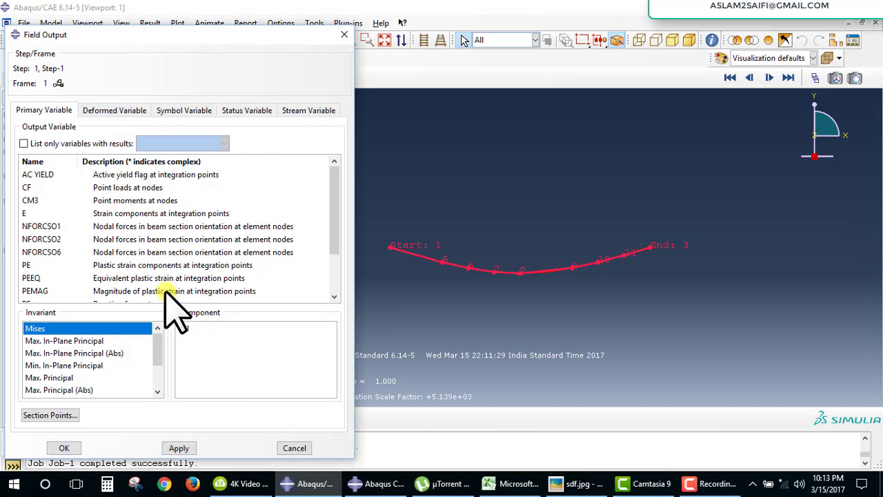
scroll(141, 293, "down", 2)
scroll(144, 235, "up", 2)
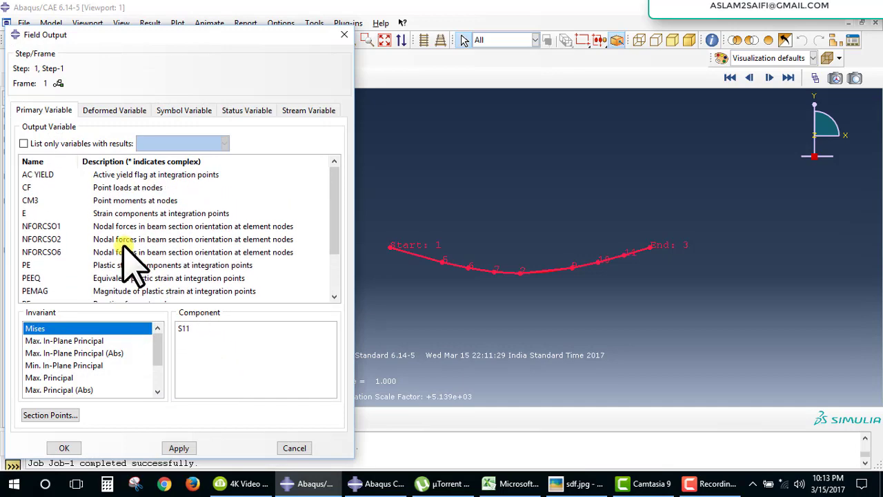
left_click(54, 238)
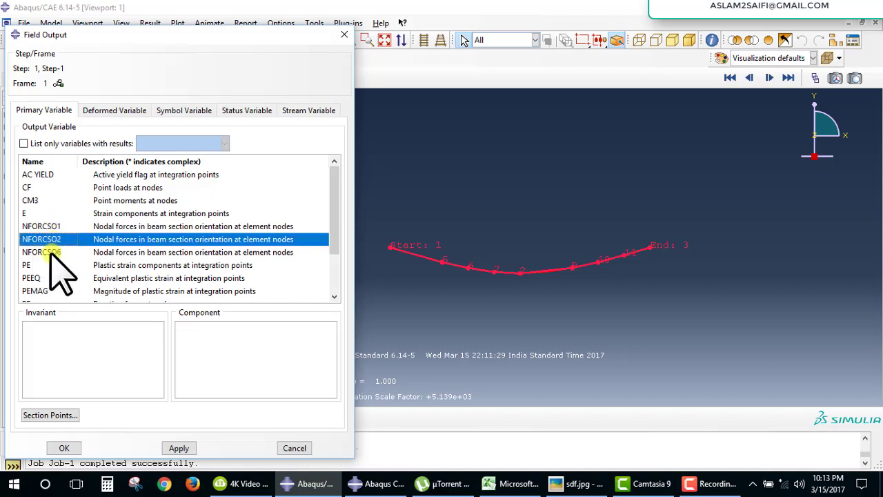
left_click(55, 226)
left_click(55, 239)
left_click(55, 252)
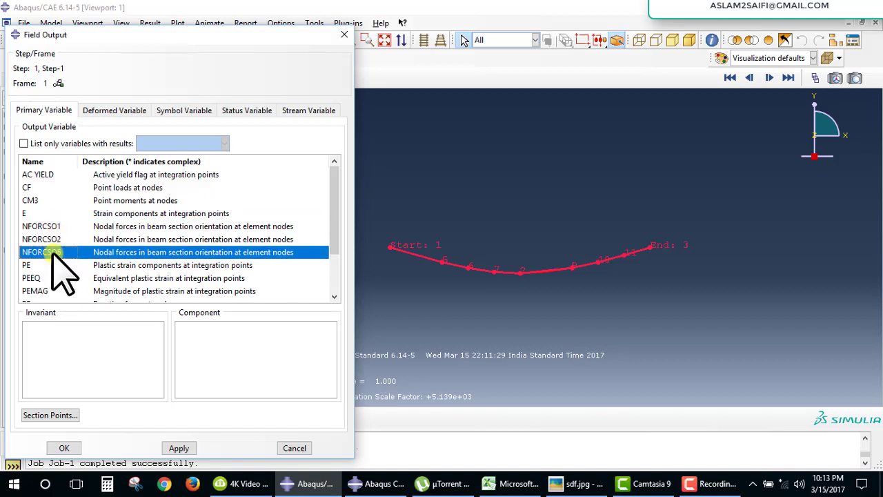
left_click(44, 238)
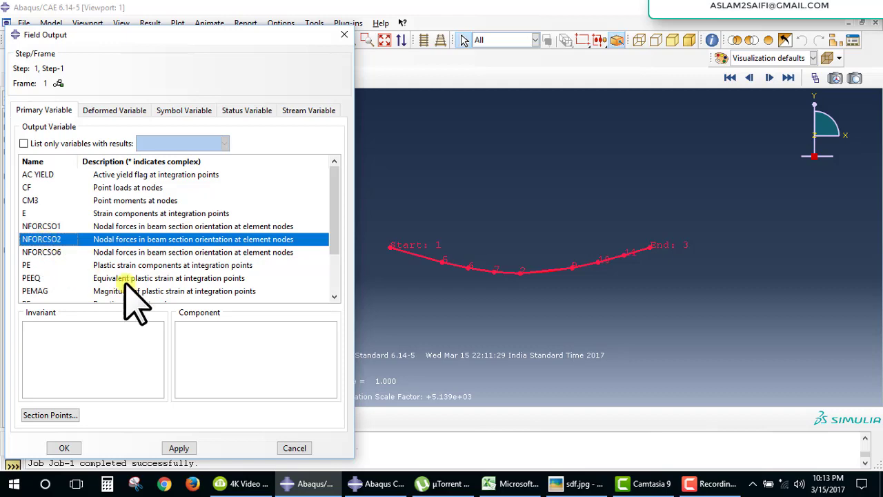
left_click(66, 449)
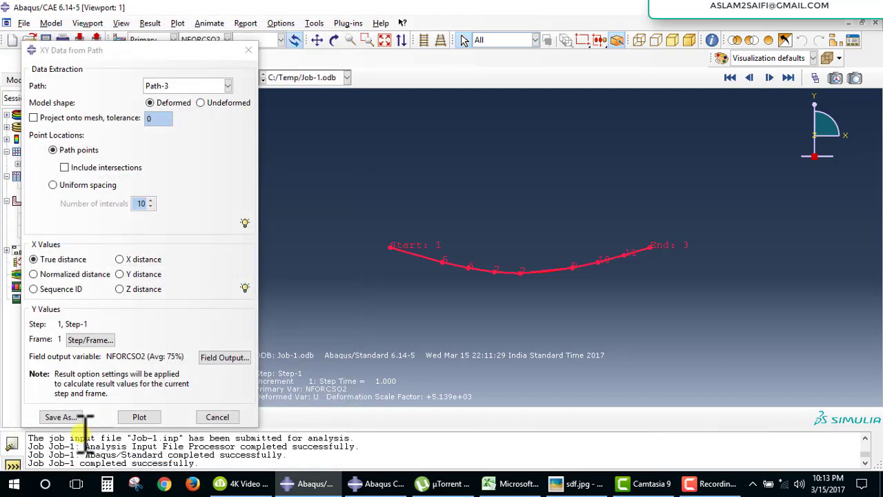
left_click(145, 417)
- Redraw the NFORCSO2 shear plot along Path-3 and compare it with the sdf.jpg reference
left_click(142, 416)
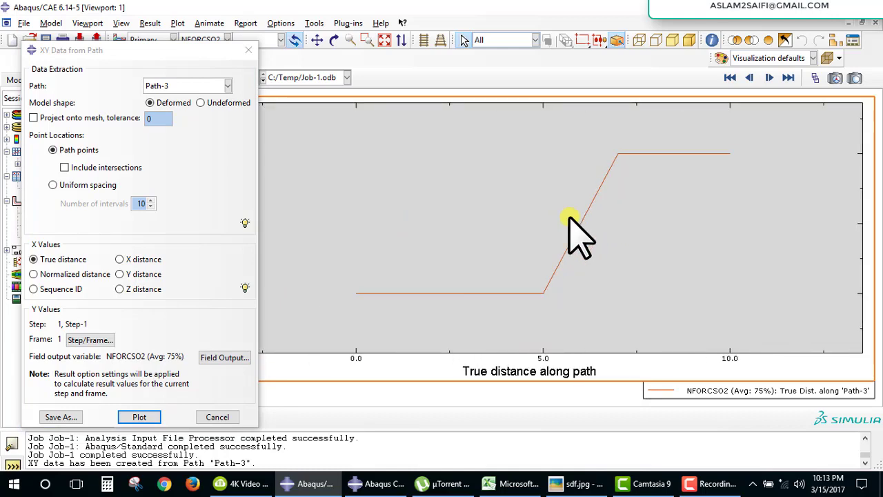
scroll(435, 186, "down", 3)
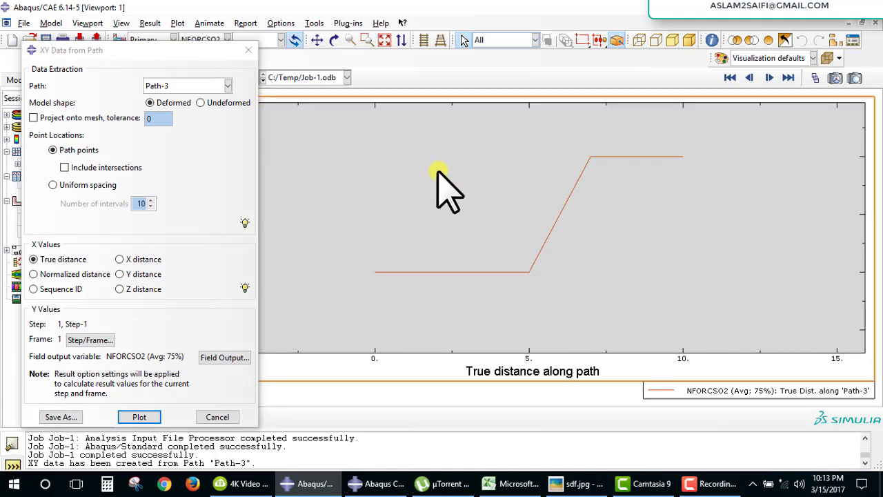
left_click_drag(212, 50, 130, 52)
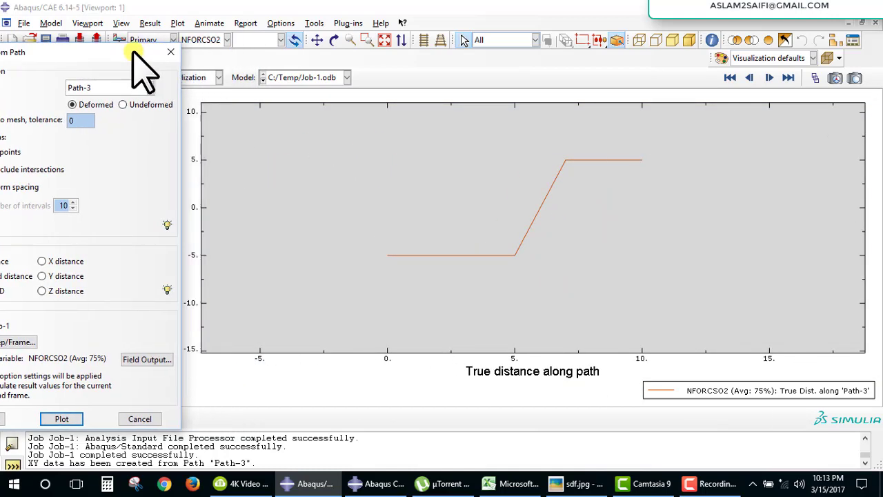
left_click(576, 483)
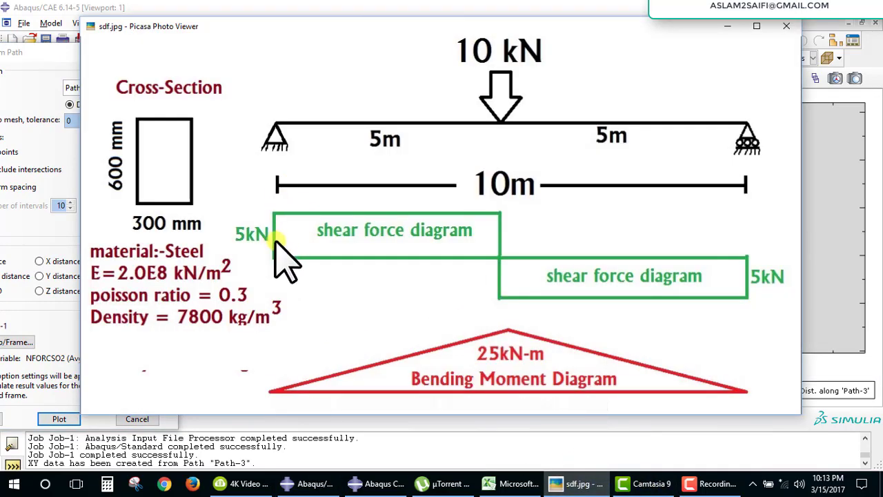
left_click(578, 483)
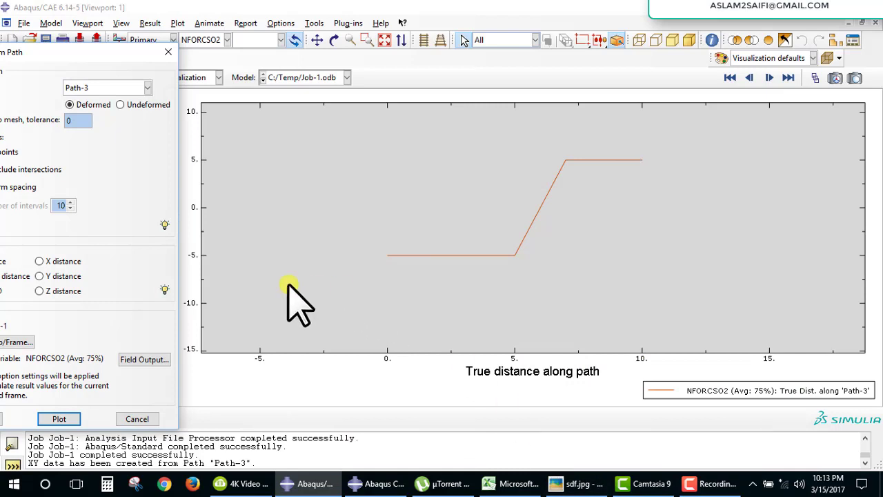
- Check the shear jump from -5 to 5 near 5 m against the reference diagram
left_click(192, 256)
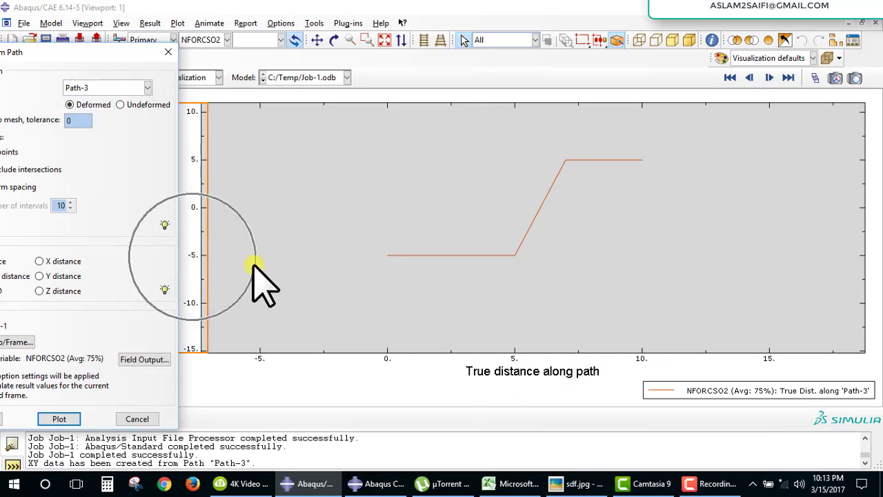
left_click(519, 255)
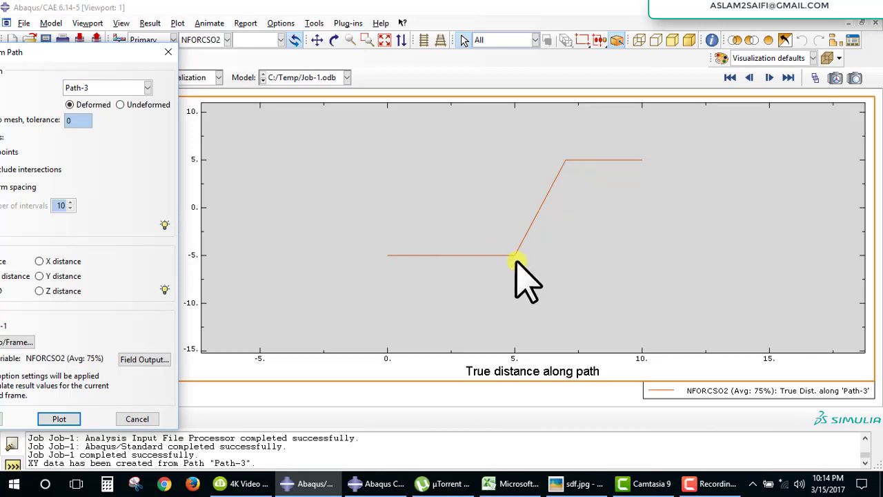
left_click(576, 483)
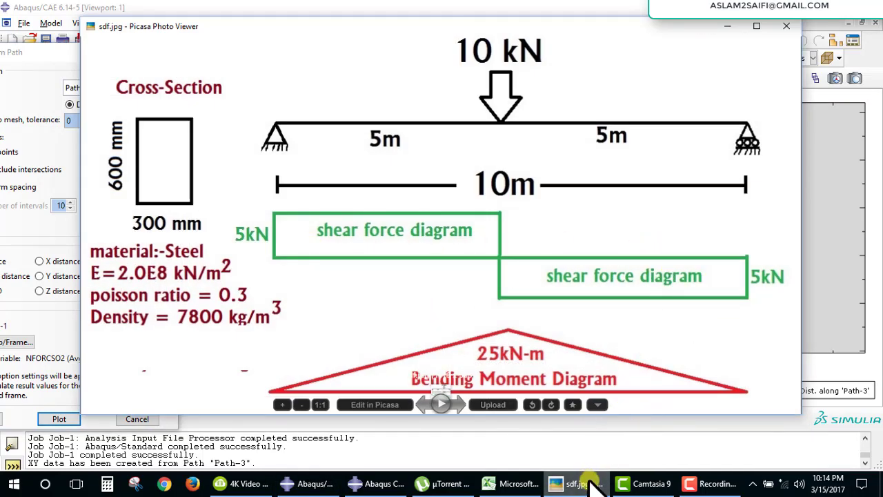
left_click(572, 483)
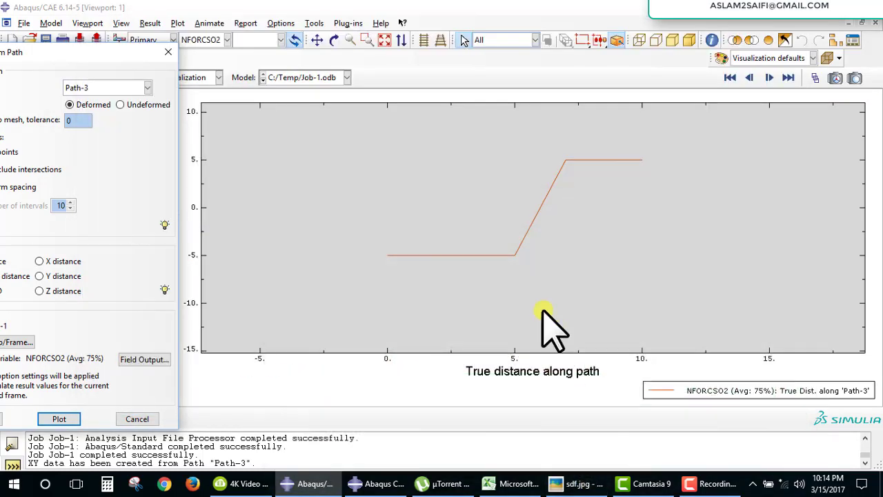
- Switch the field output to NFORCSO6 and plot the bending moment along Path-3
left_click(142, 360)
left_click(159, 254)
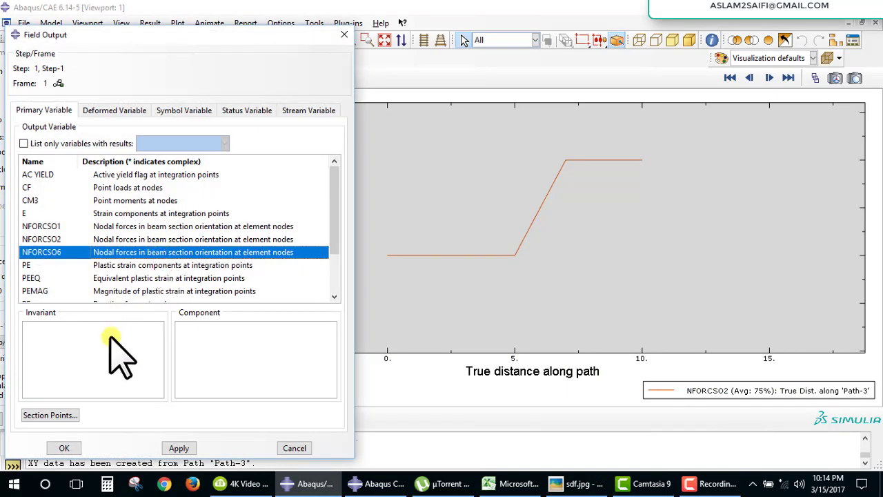
left_click(177, 452)
left_click(69, 448)
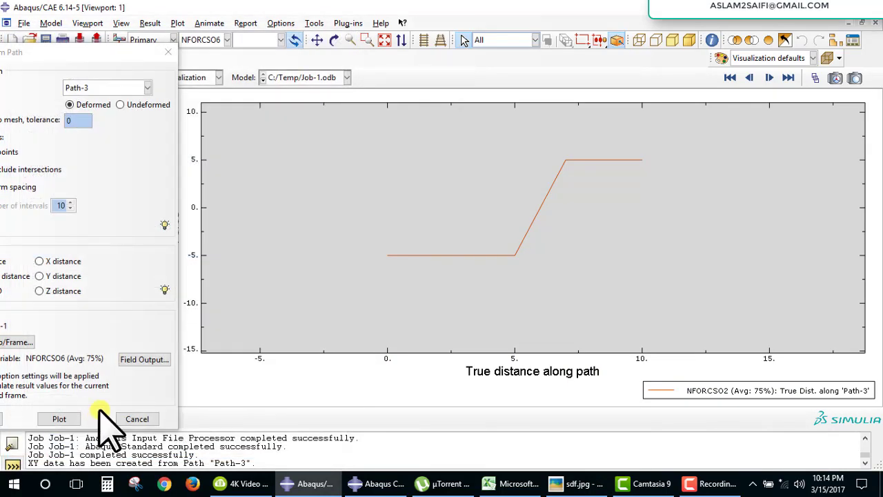
left_click(68, 419)
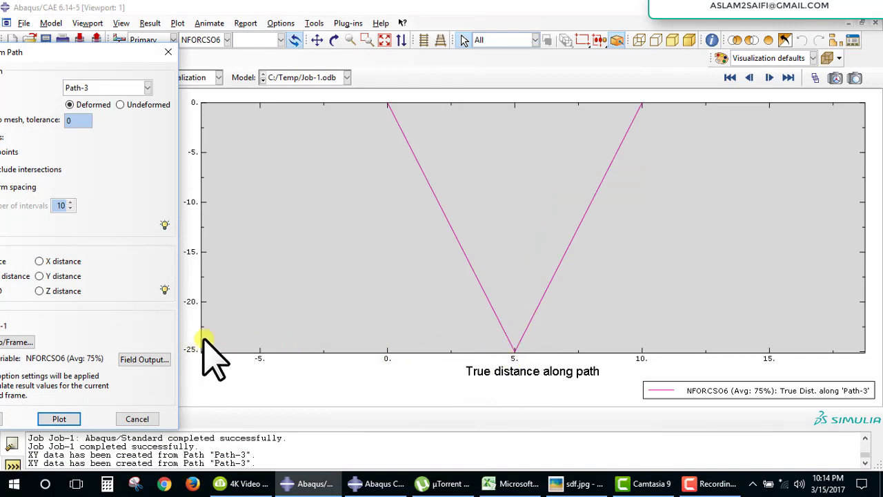
- Compare the moment curve, reaching -25 at 5 m, with the sdf.jpg reference diagram
left_click_drag(129, 58, 90, 58)
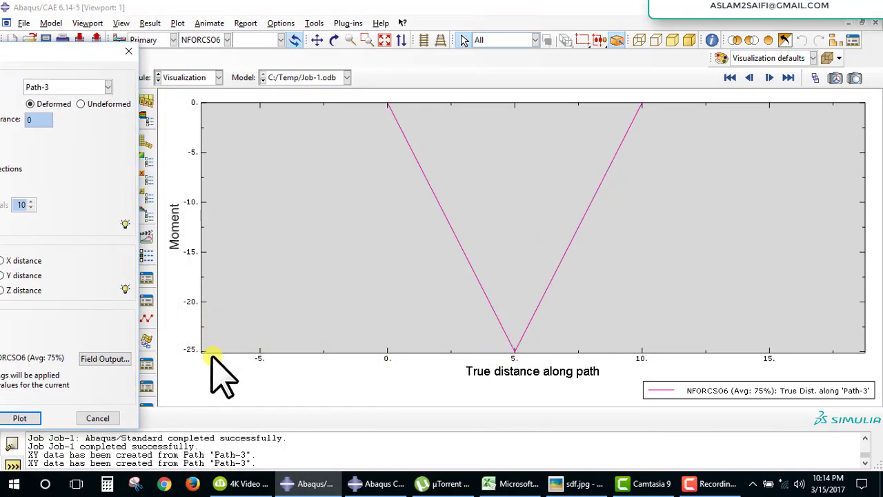
left_click(578, 483)
left_click(572, 483)
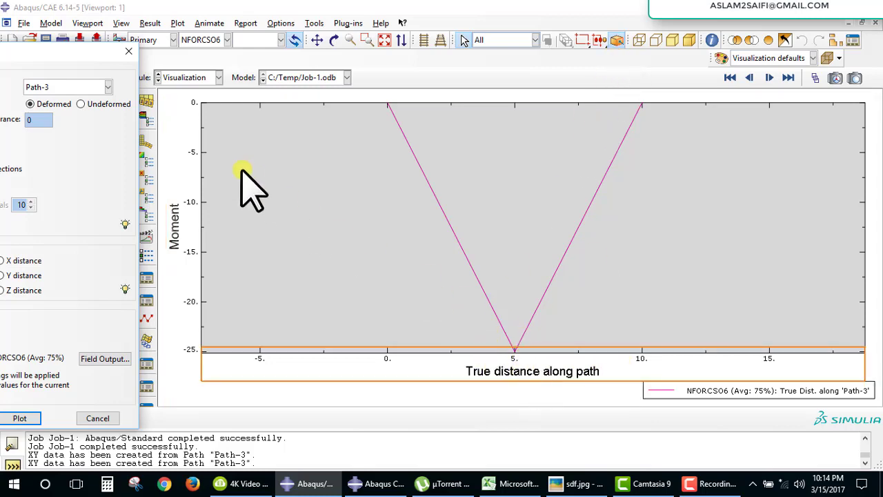
mouse_move(86, 53)
left_mouse_down()
mouse_move(317, 60)
mouse_move(302, 40)
left_mouse_up()
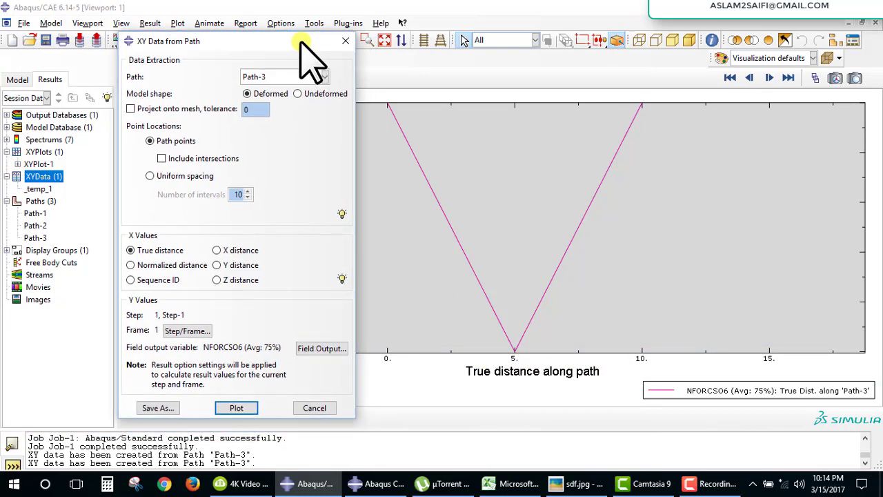